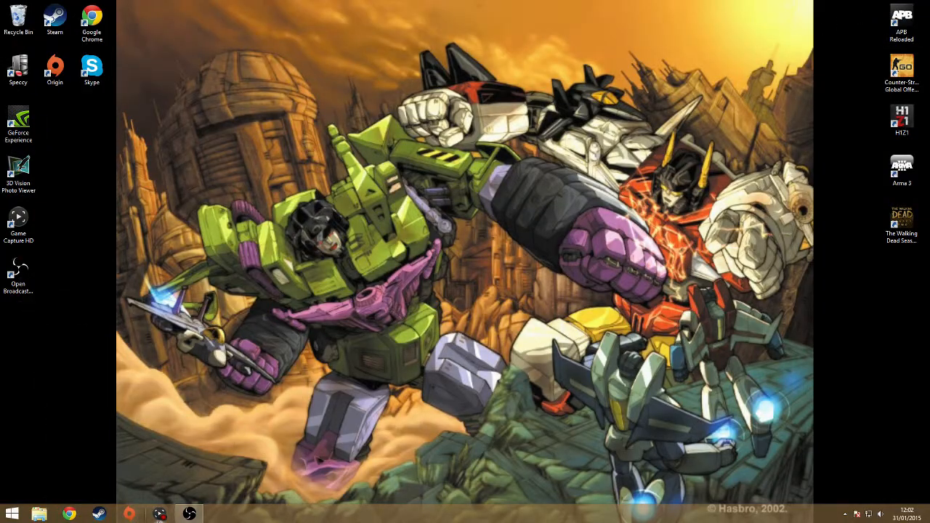
Switch to Open Broadcaster Software, view the CSGO and H1Z1 scenes in the running preview, and stop the preview
left_click(189, 514)
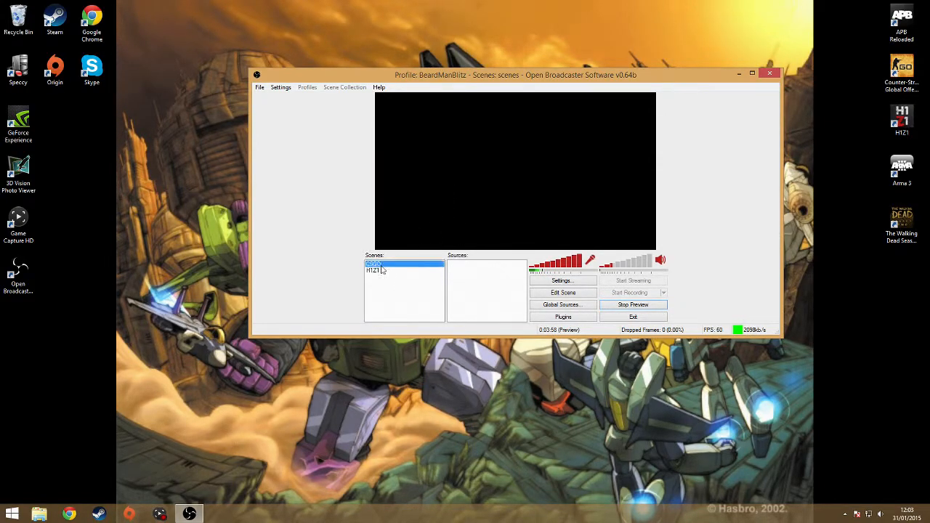
left_click(382, 264)
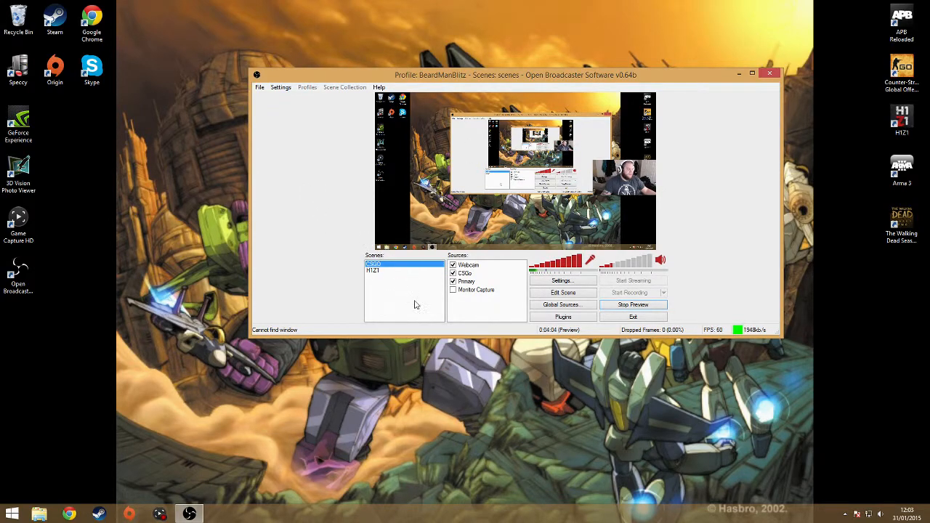
left_click(396, 271)
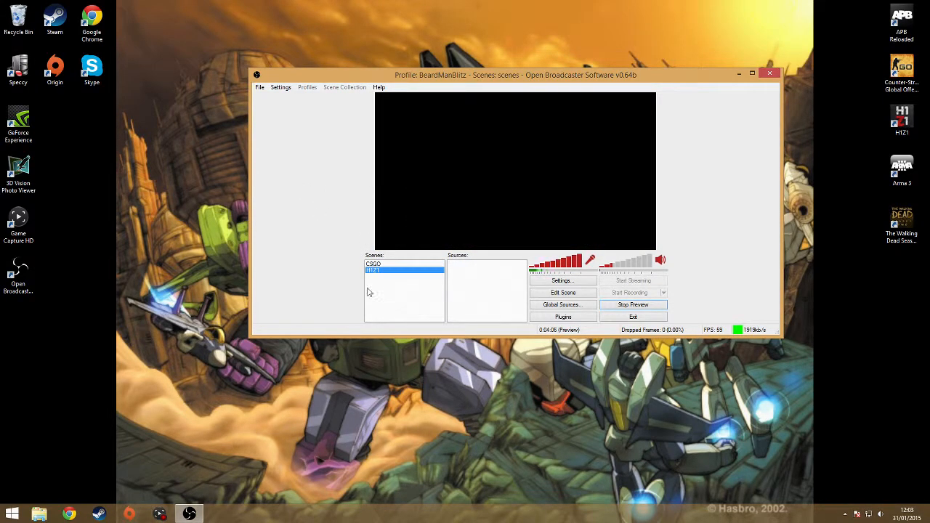
left_click(616, 305)
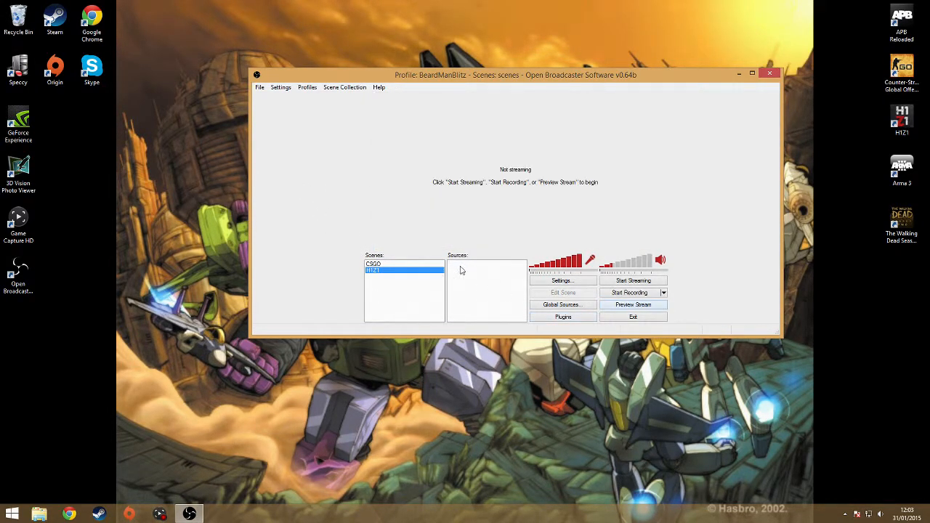
right_click(459, 268)
mouse_move(473, 274)
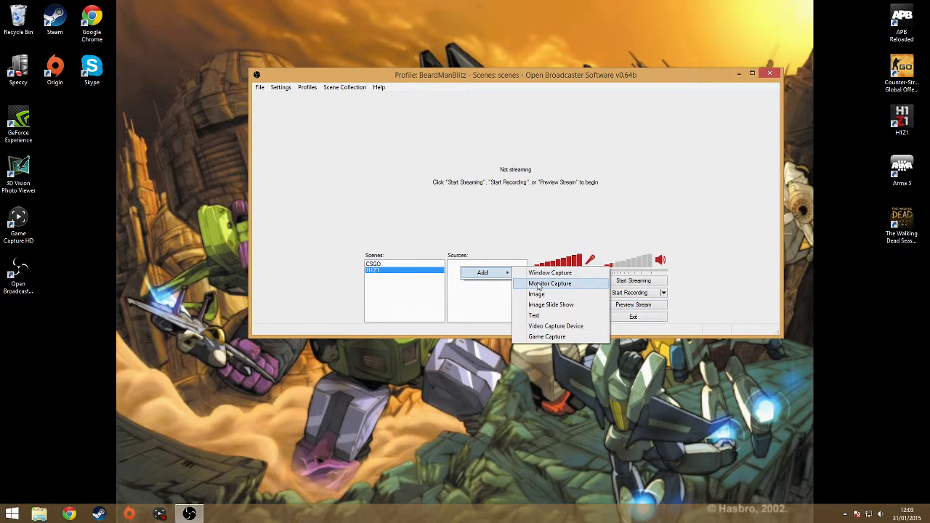
left_click(401, 301)
right_click(400, 294)
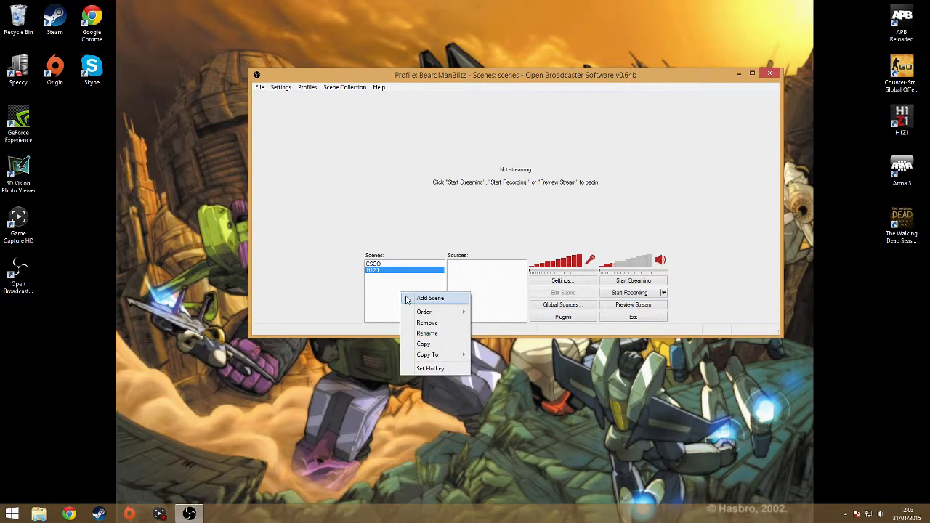
left_click(428, 298)
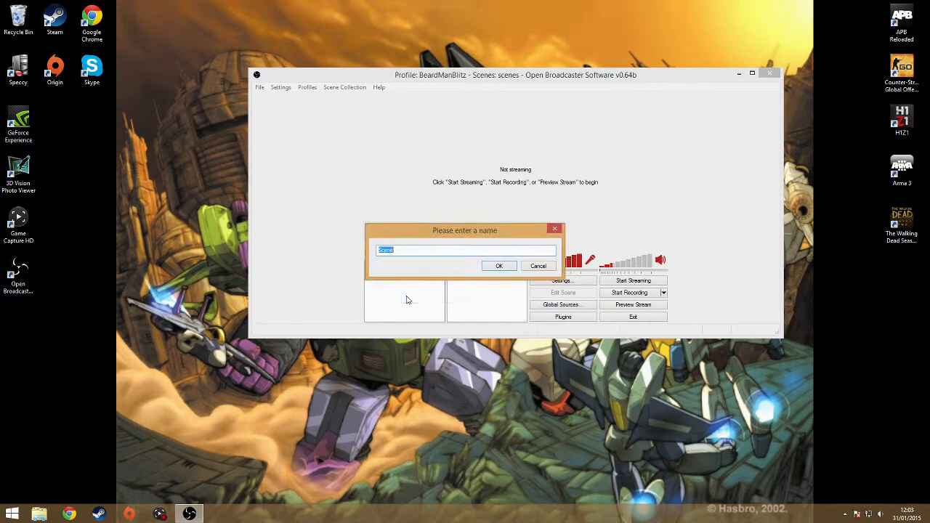
left_click(538, 269)
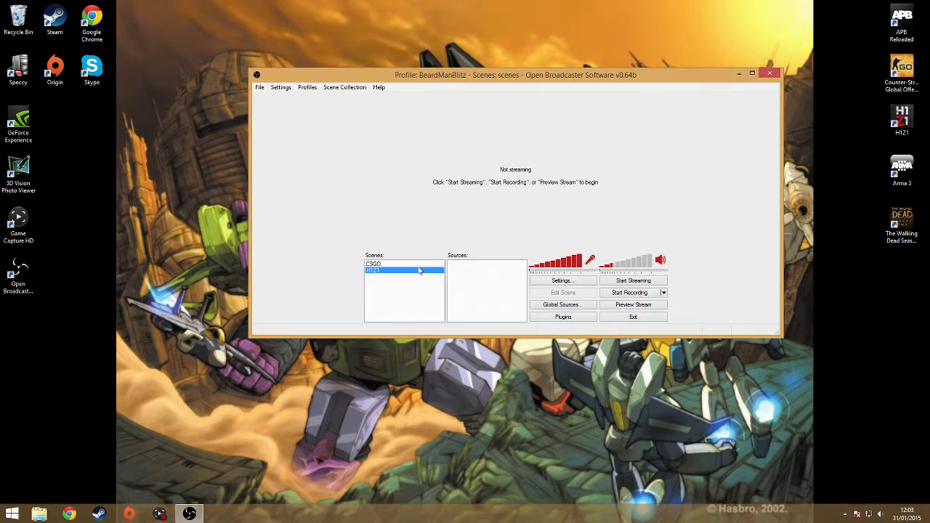
Compare the source lists of the CSGO and H1Z1 scenes
left_click(411, 271)
left_click(411, 266)
left_click(410, 270)
left_click(413, 265)
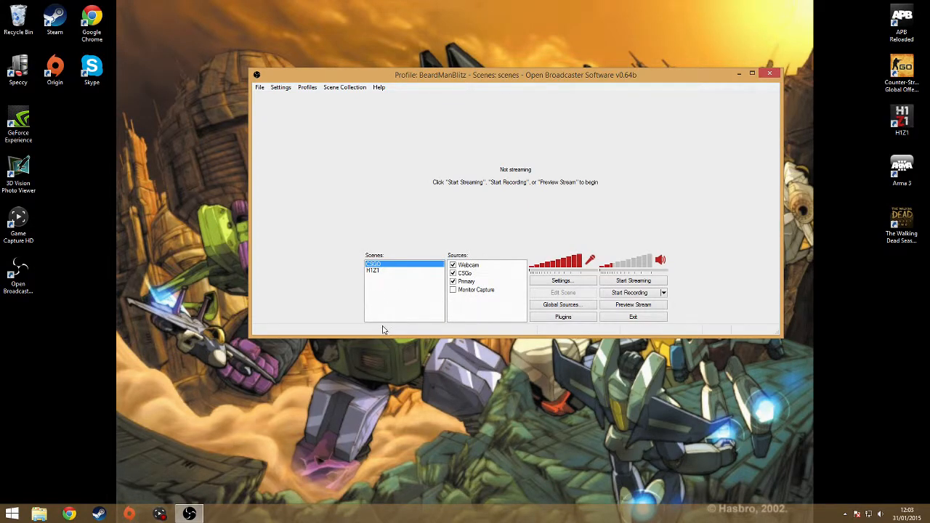
Add a monitor capture source named Primary to the H1Z1 scene
left_click(376, 270)
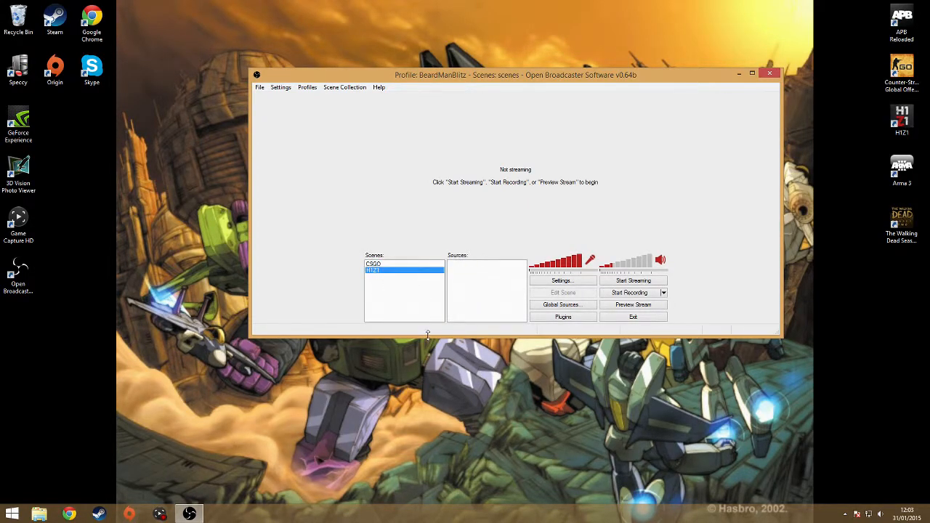
right_click(505, 282)
mouse_move(527, 287)
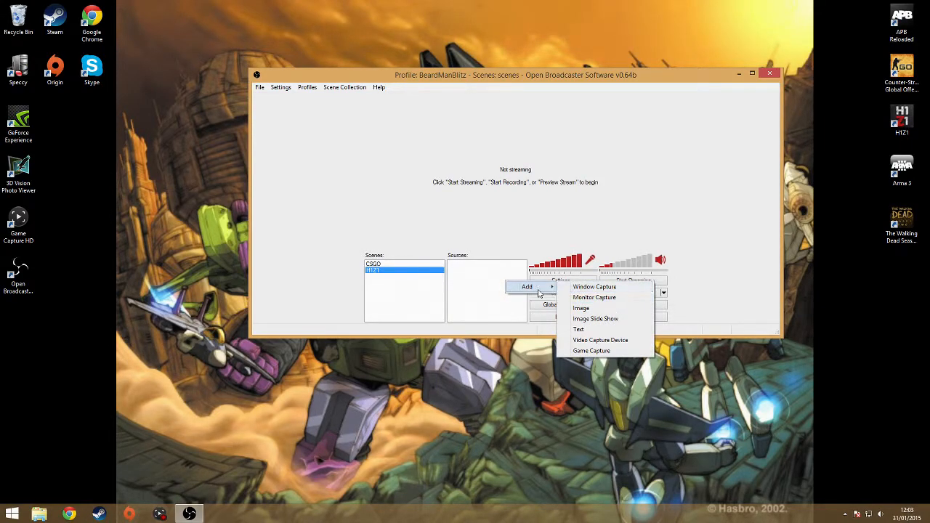
left_click(585, 300)
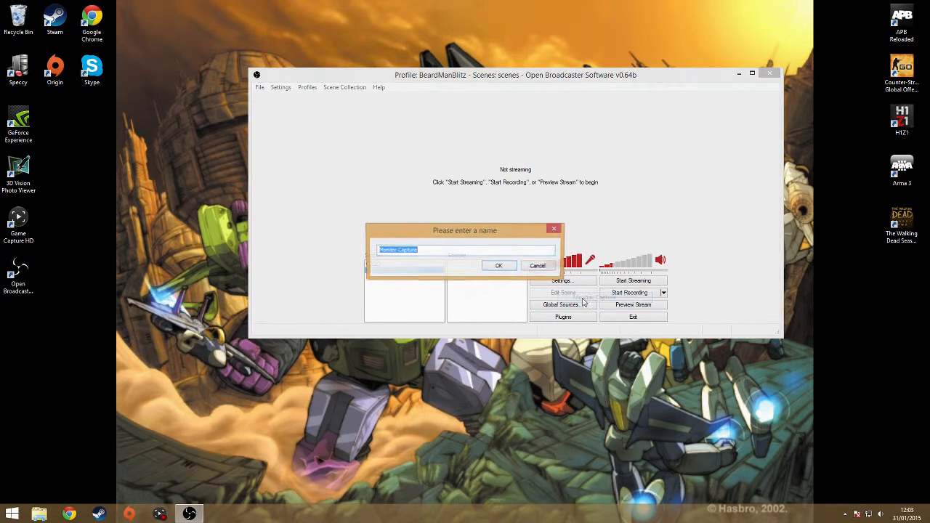
type("Primary")
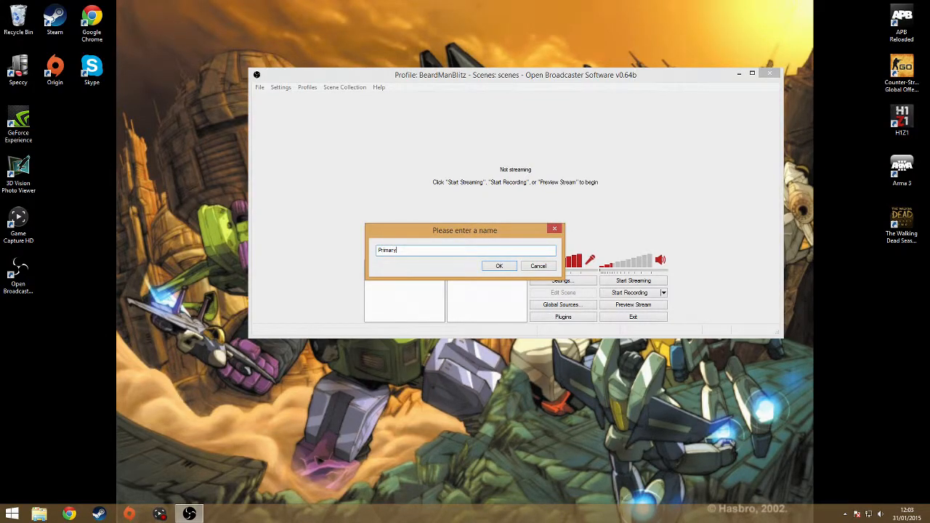
left_click(502, 266)
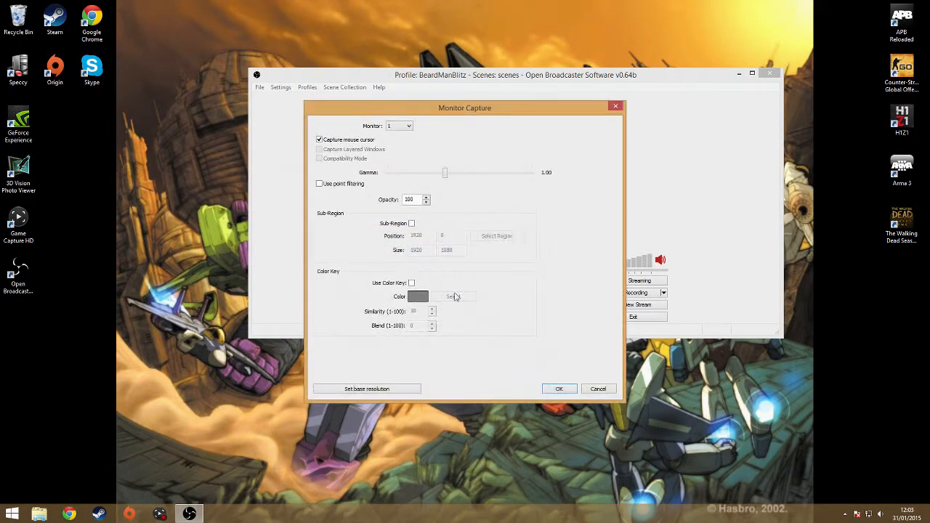
Choose the monitor to capture for the Primary source, accept its settings, and briefly preview the stream
left_click(399, 127)
left_click(402, 141)
left_click(549, 390)
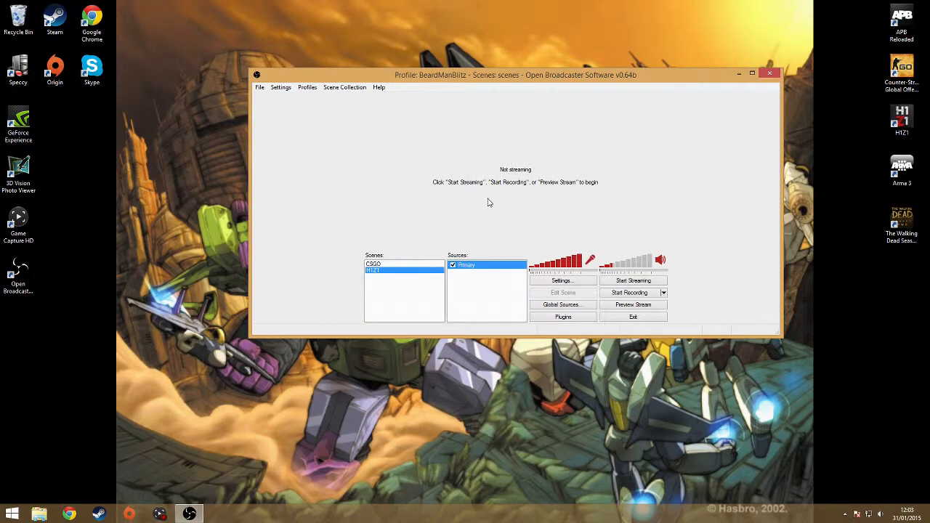
left_click(629, 306)
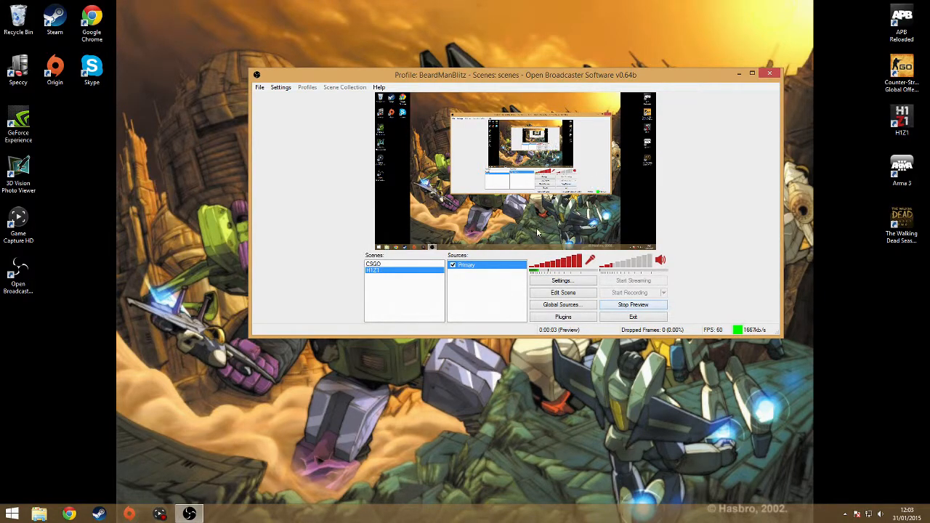
left_click(632, 309)
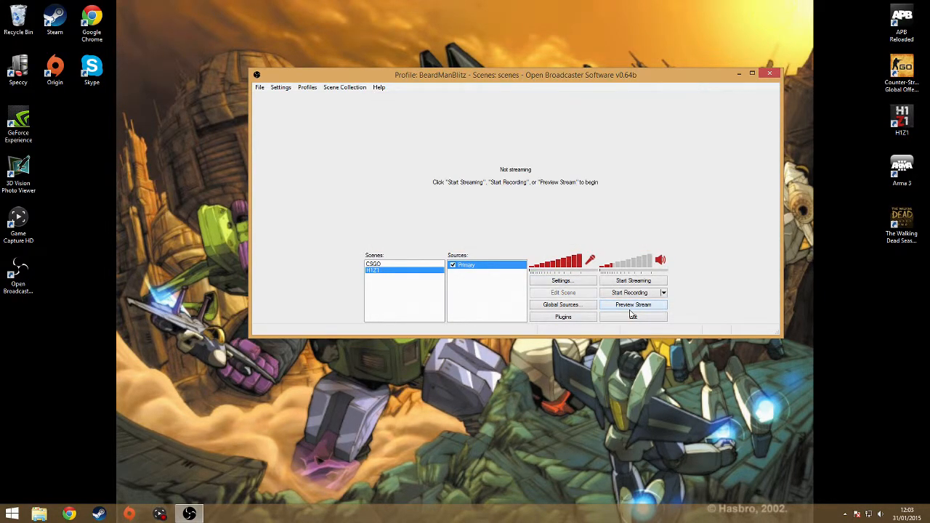
Add a video capture device source named Webcam to the H1Z1 scene
right_click(468, 282)
mouse_move(499, 291)
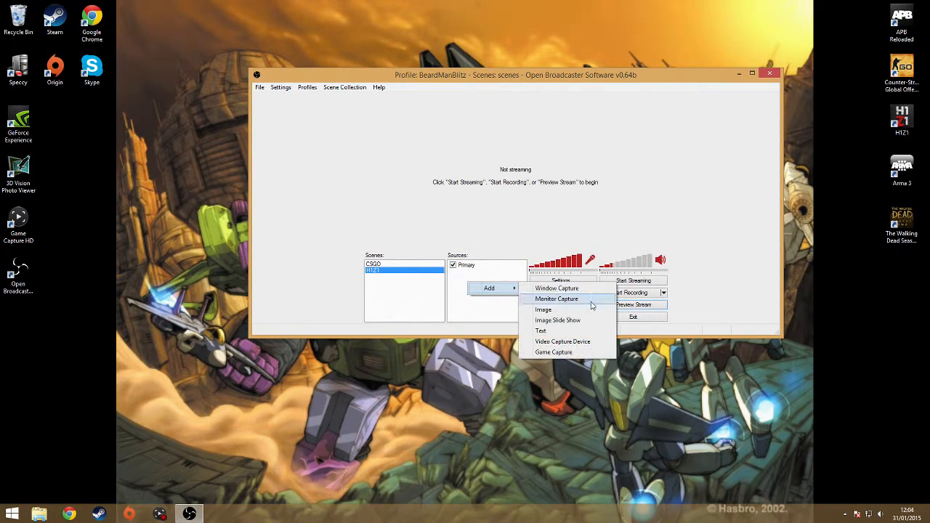
left_click(569, 343)
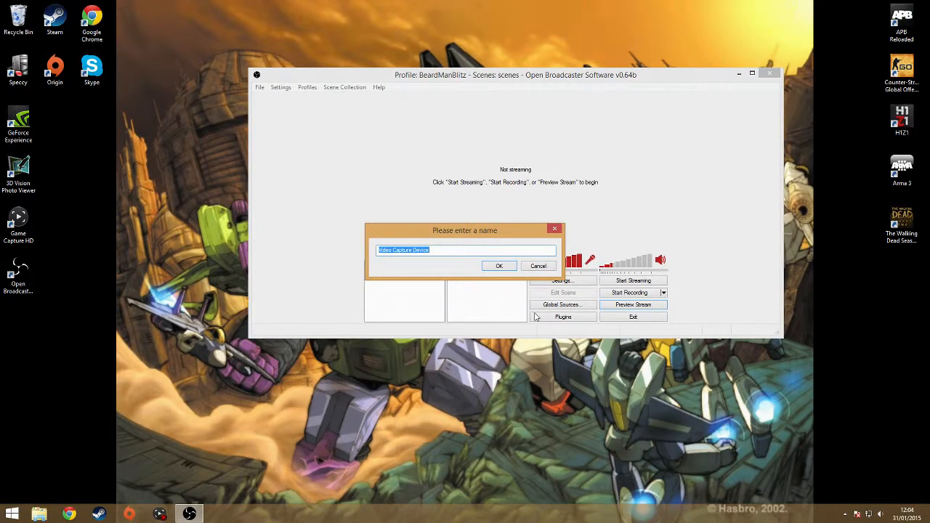
type("Webcam")
left_click(496, 267)
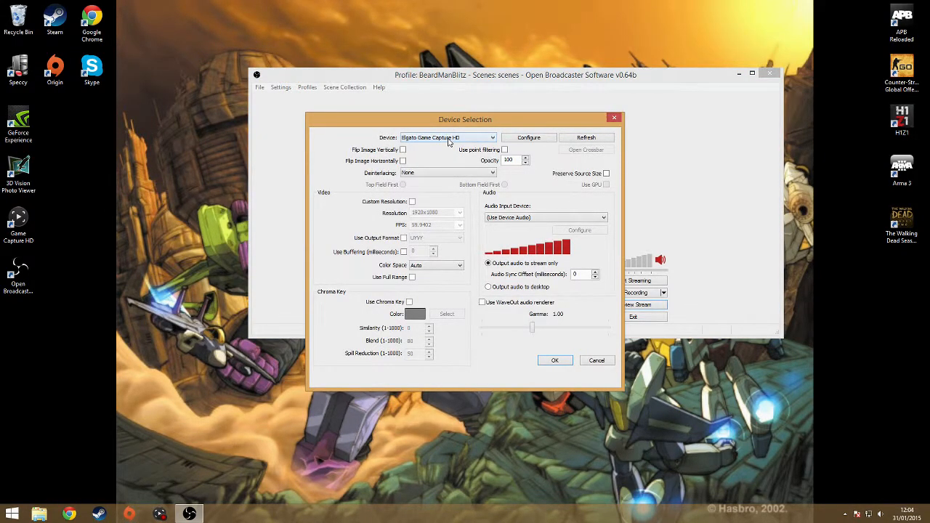
Use the Logitech HD Pro Webcam C920 as the Webcam source's device and pick a custom resolution for it
left_click(448, 138)
left_click(443, 152)
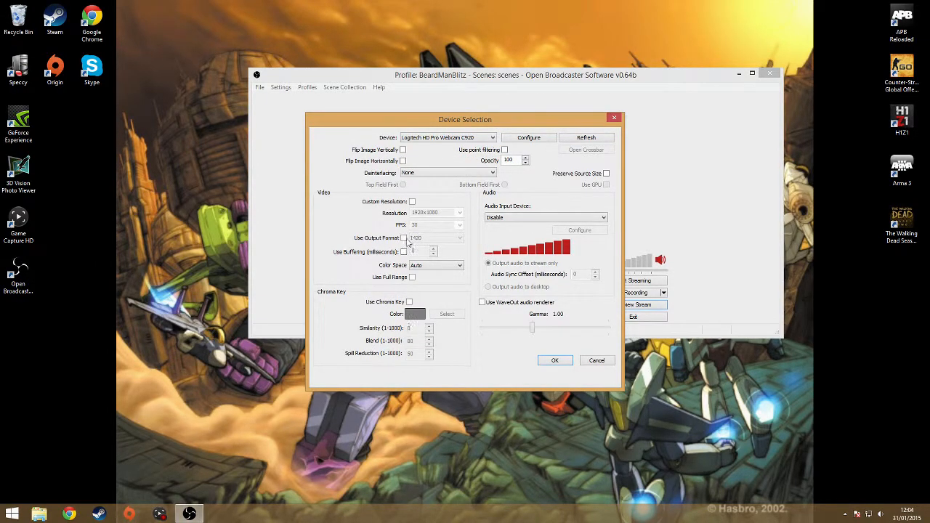
left_click(412, 202)
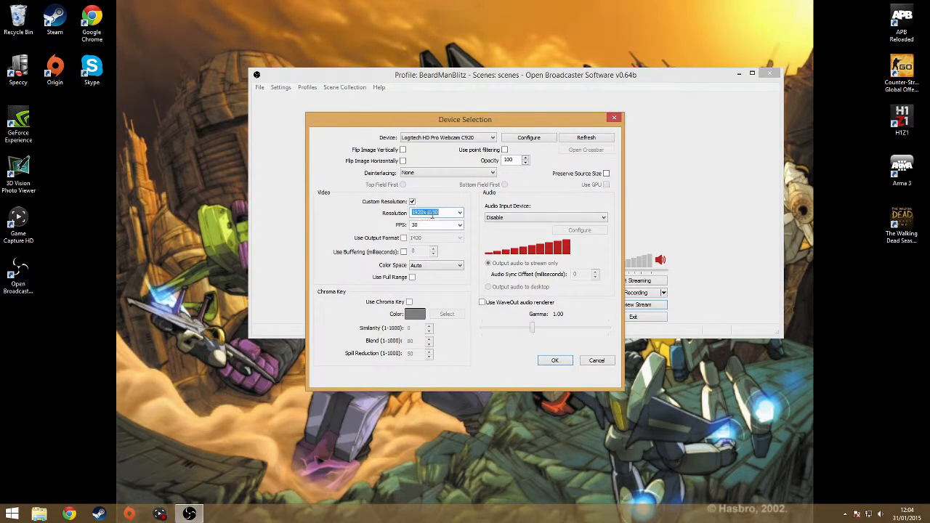
left_click(459, 212)
left_click(436, 311)
key("Tab")
left_click(545, 359)
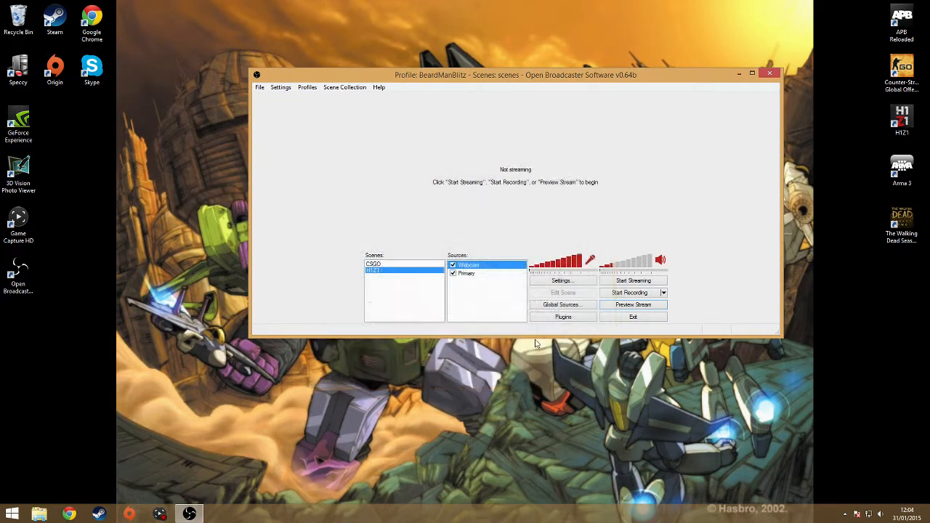
Move the Primary source above the Webcam source in the H1Z1 scene
left_click(482, 277)
right_click(482, 277)
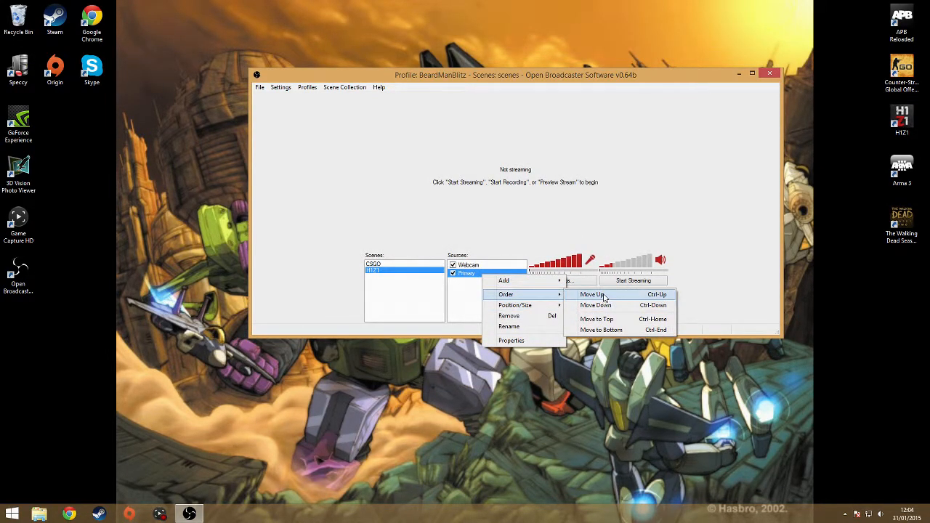
left_click(585, 295)
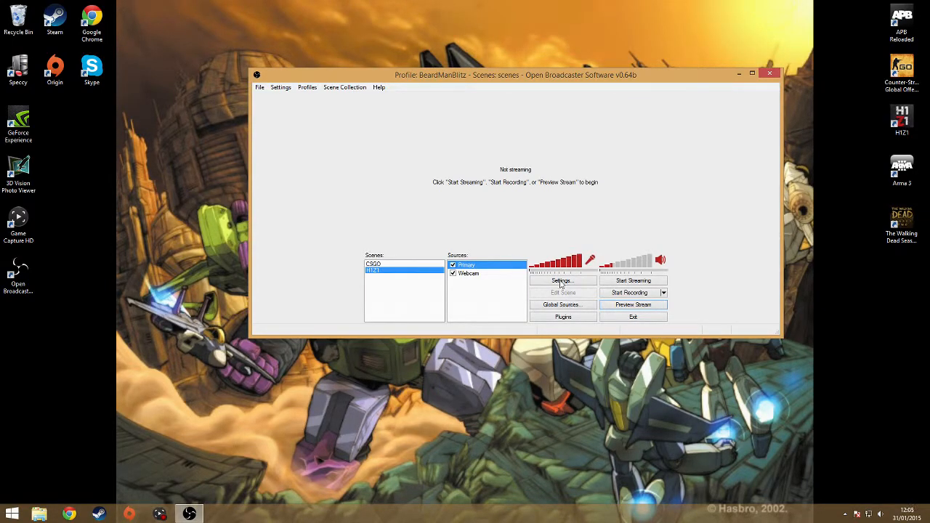
Start the stream preview for the H1Z1 scene, restarting it once
left_click(604, 304)
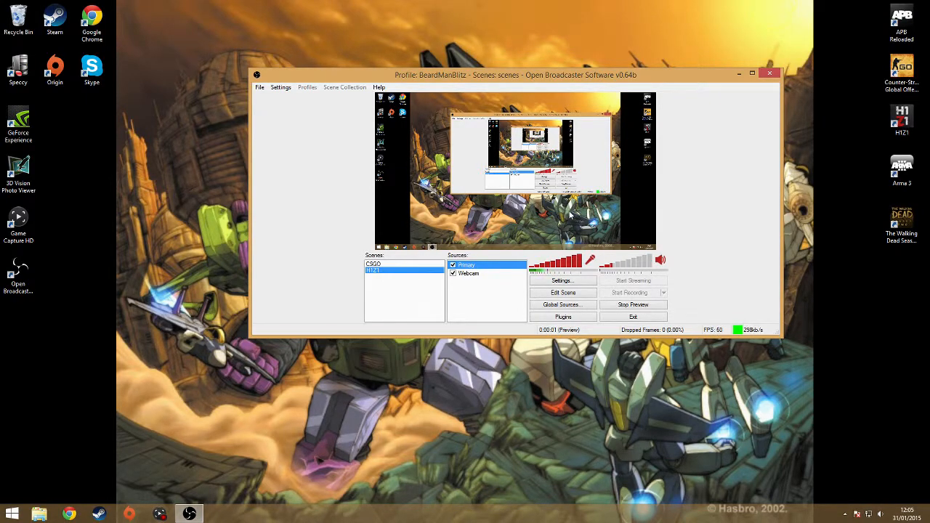
left_click(645, 304)
left_click(643, 304)
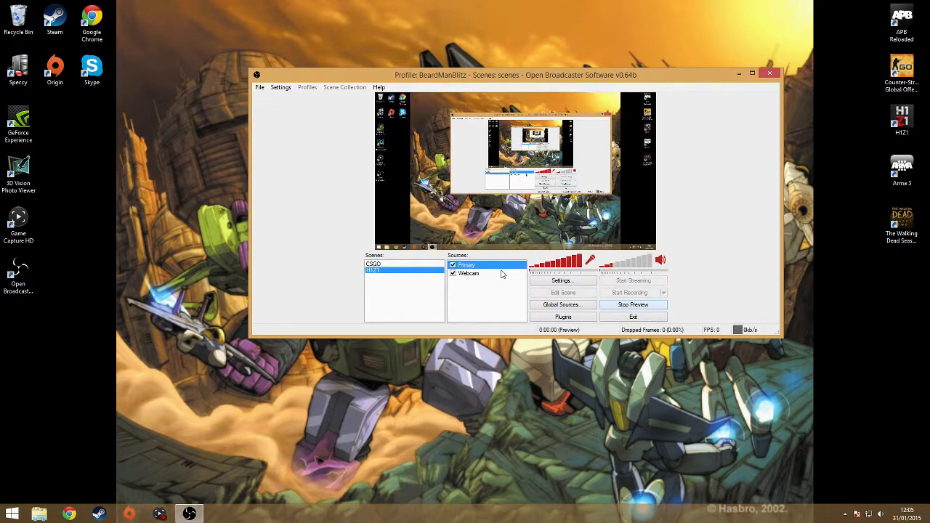
Reset the size of the Primary source in the running preview
right_click(501, 274)
left_click(508, 264)
right_click(506, 264)
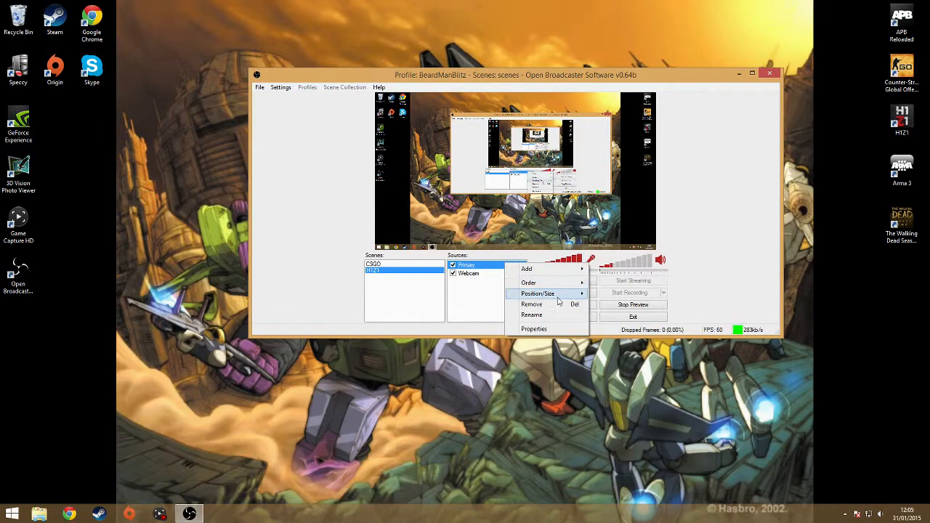
mouse_move(558, 298)
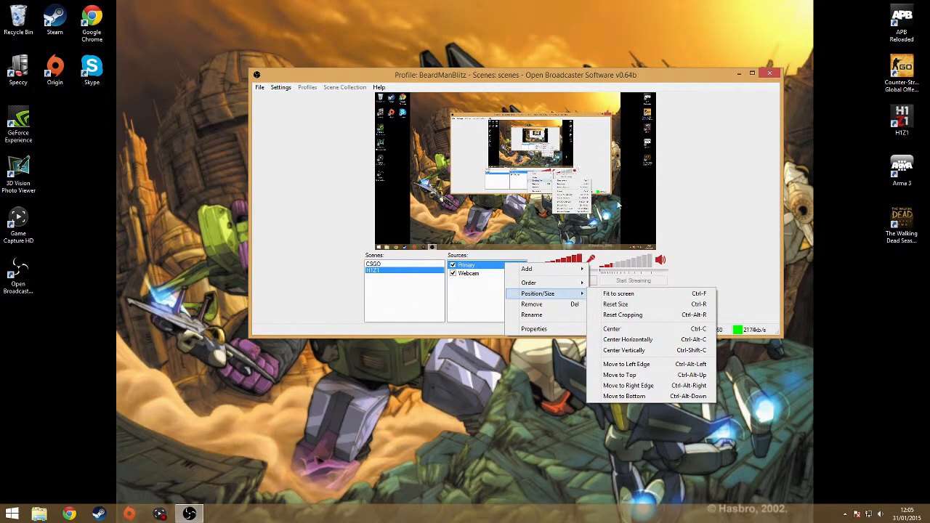
left_click(618, 305)
left_click_drag(501, 10, 509, 103)
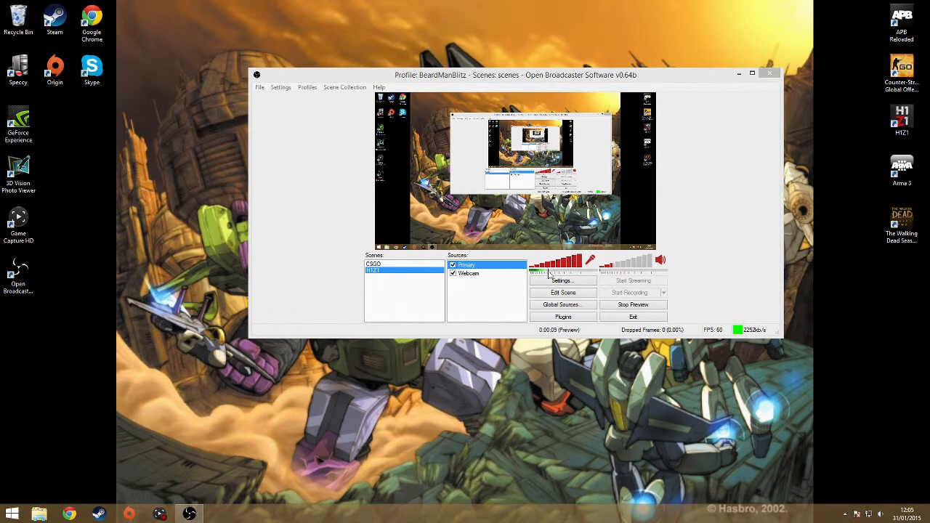
right_click(469, 266)
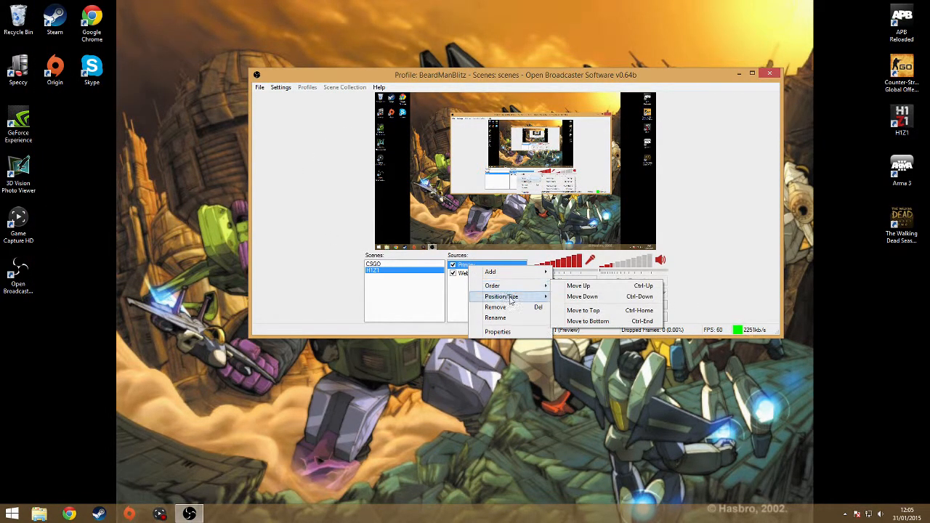
mouse_move(515, 297)
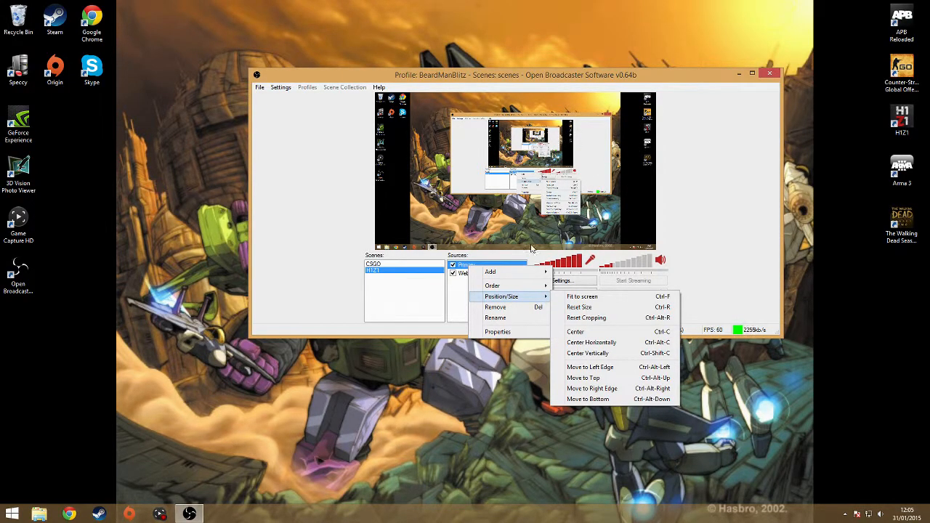
left_click(420, 289)
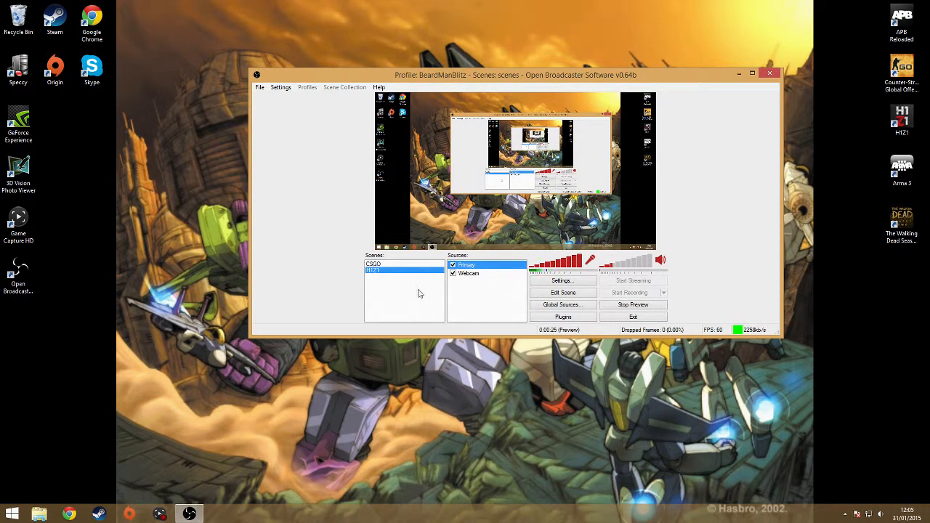
Move the Webcam source above the Primary source so it overlays the monitor capture
right_click(468, 274)
mouse_move(486, 292)
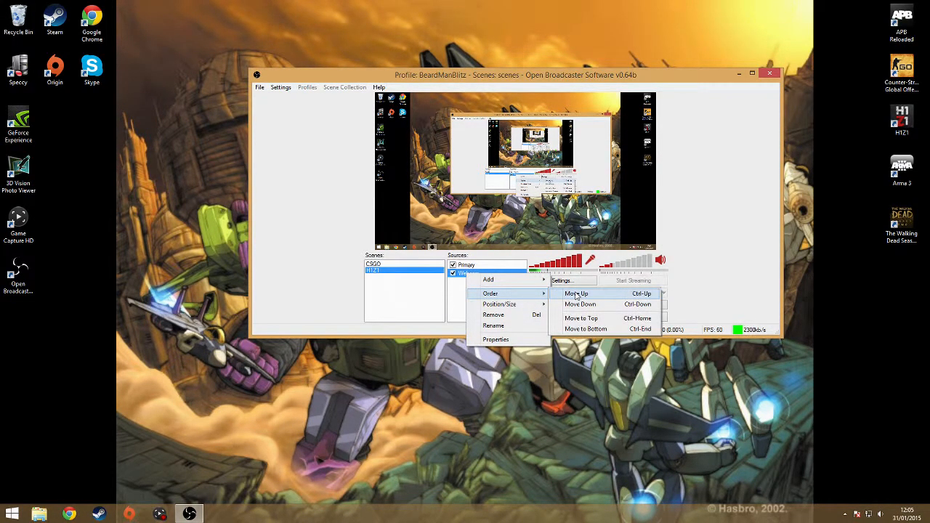
left_click(578, 293)
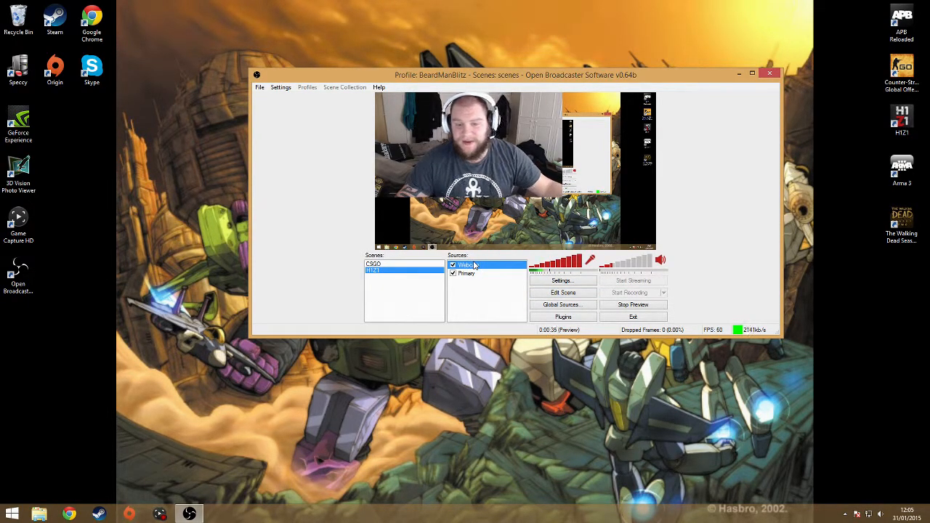
Reset the size of the Webcam source in the running preview
right_click(502, 266)
mouse_move(556, 294)
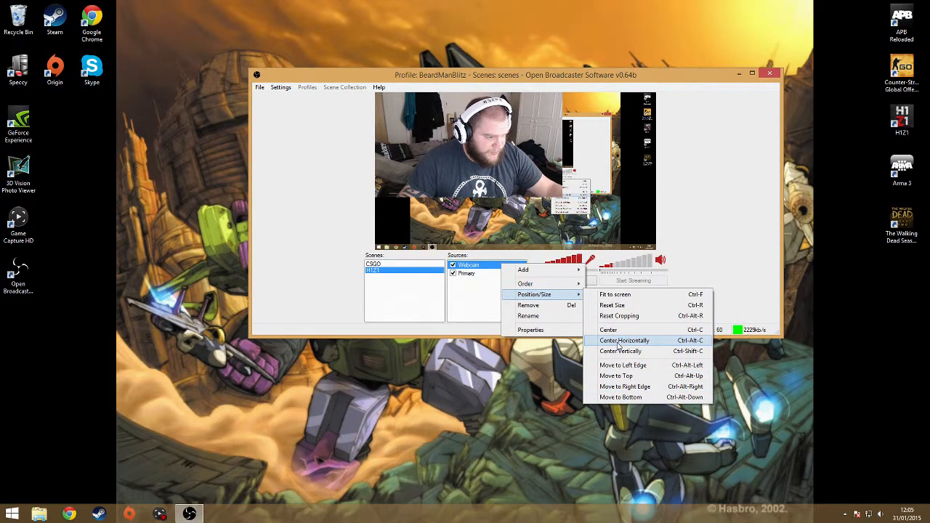
left_click(613, 305)
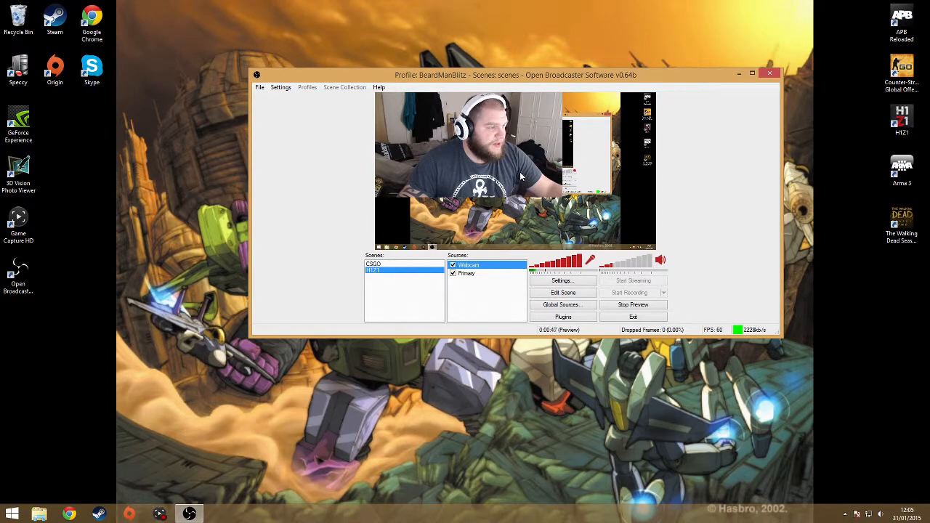
right_click(504, 265)
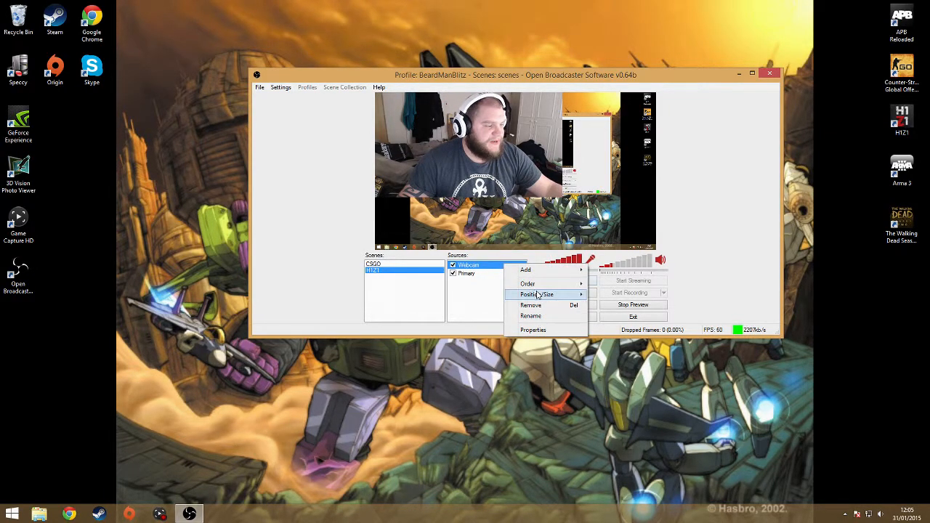
left_click(614, 305)
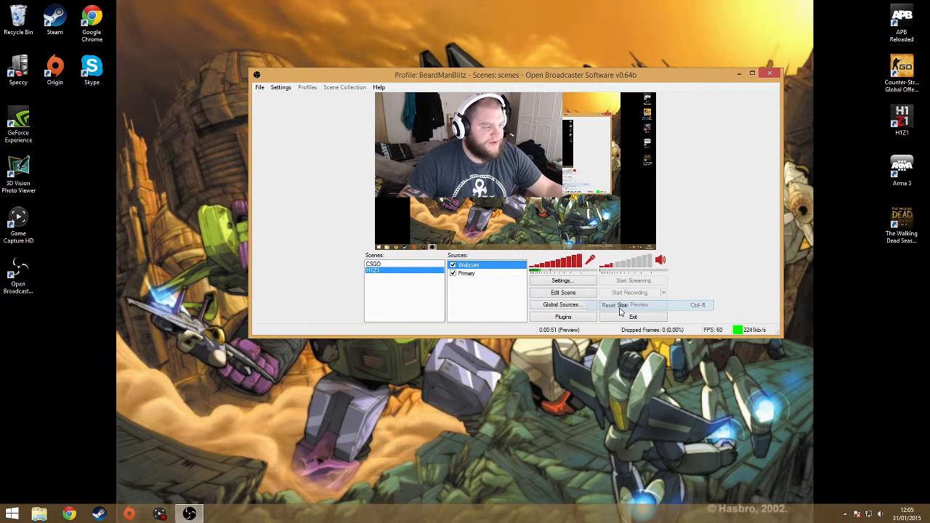
Center the Webcam source, then shrink it in scene editing and place it against the right edge of the preview, just below mid-height
right_click(505, 265)
mouse_move(570, 298)
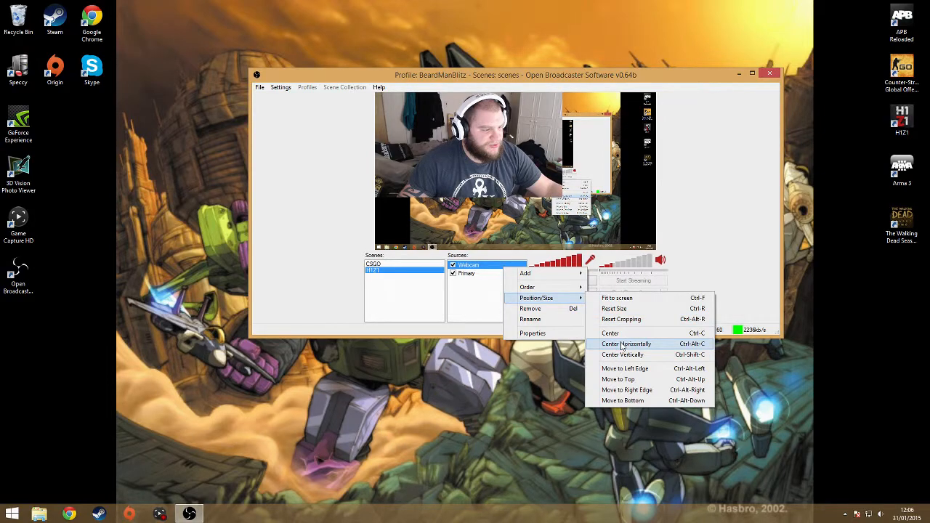
left_click(620, 334)
left_click(574, 293)
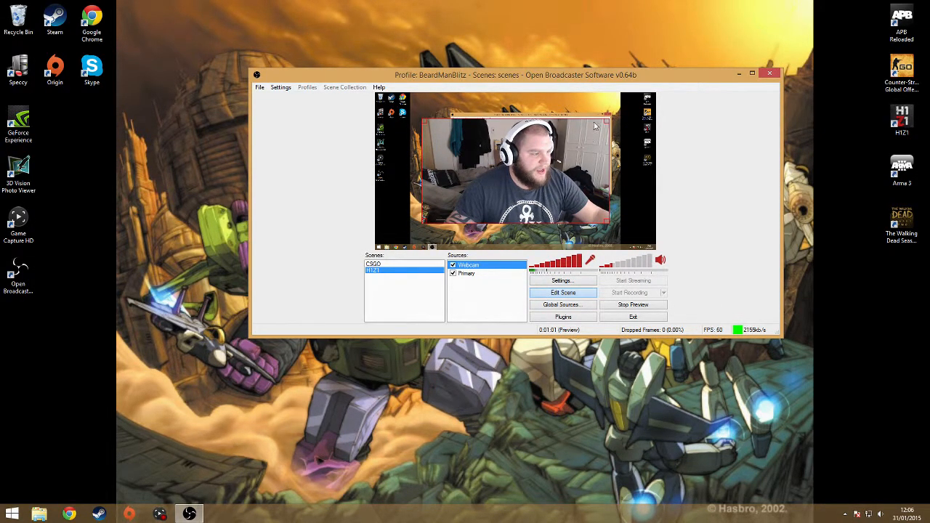
left_click_drag(605, 126, 614, 178)
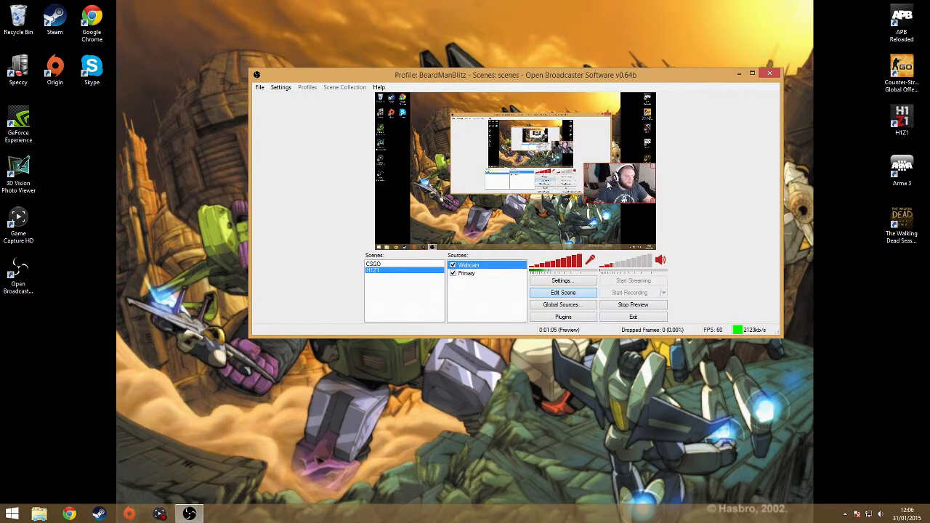
left_click(554, 234)
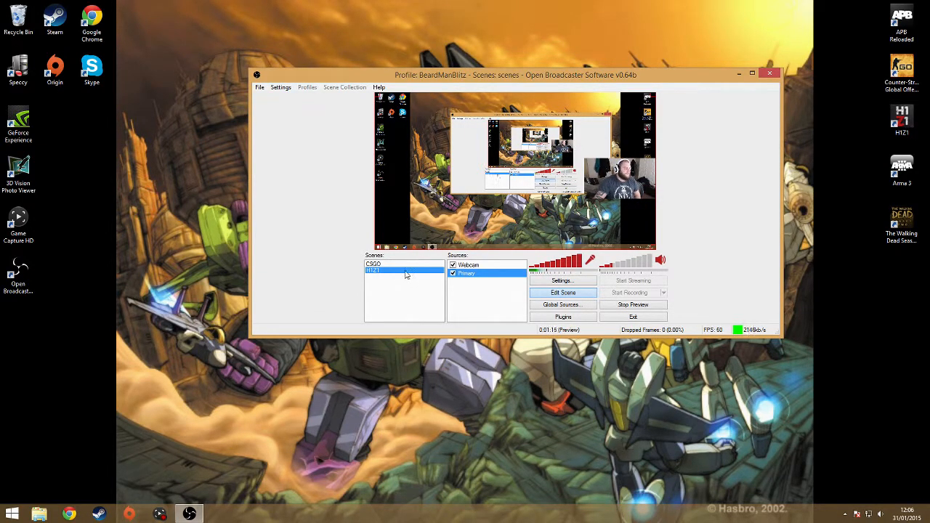
Stop the stream preview and check the CSGO scene's sources, returning to the H1Z1 scene
left_click(637, 308)
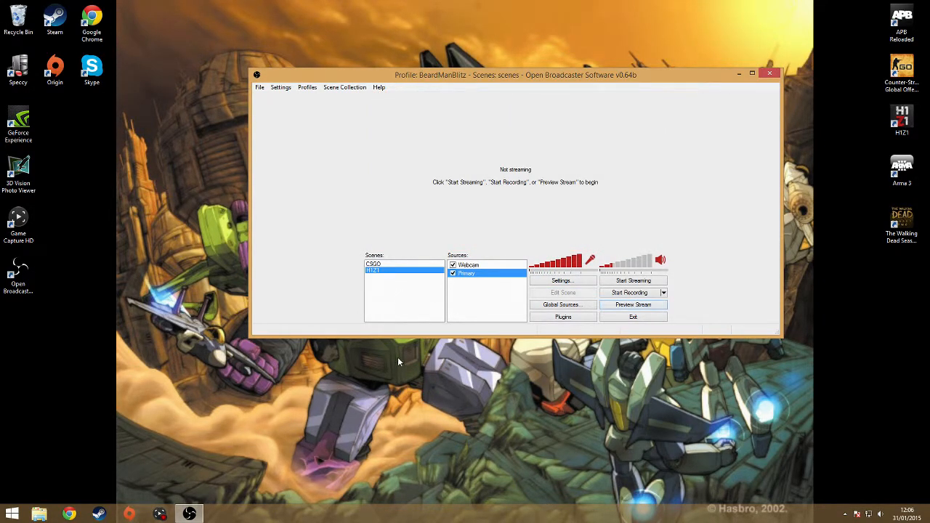
left_click(386, 264)
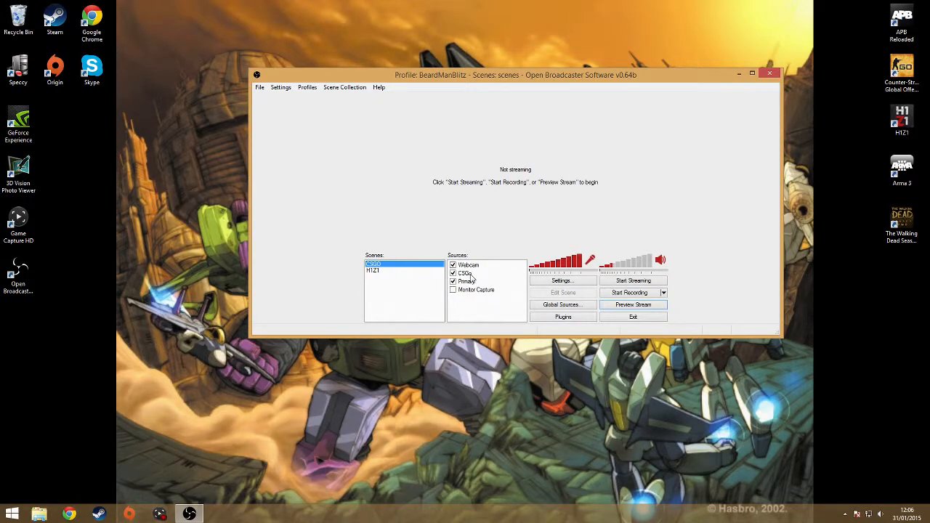
left_click(404, 270)
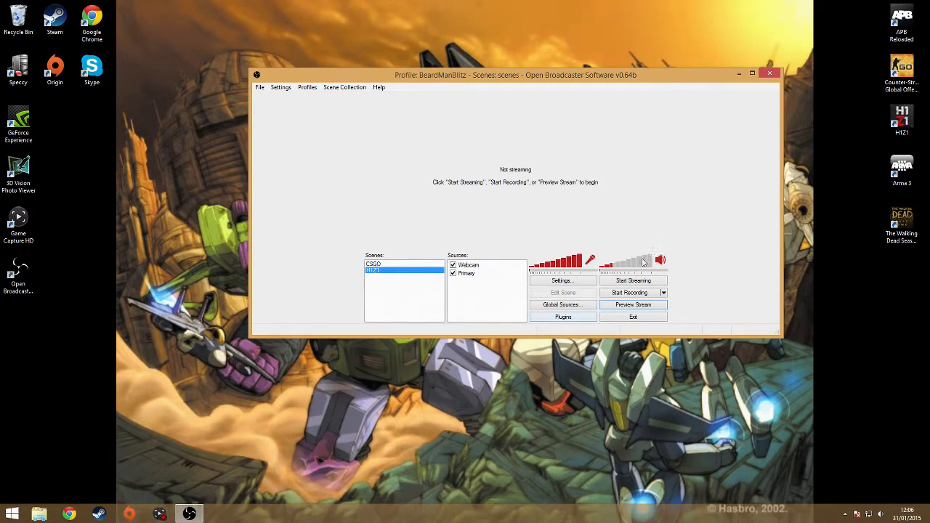
Launch the H1Z1 game and log in with the station account password
double_click(908, 123)
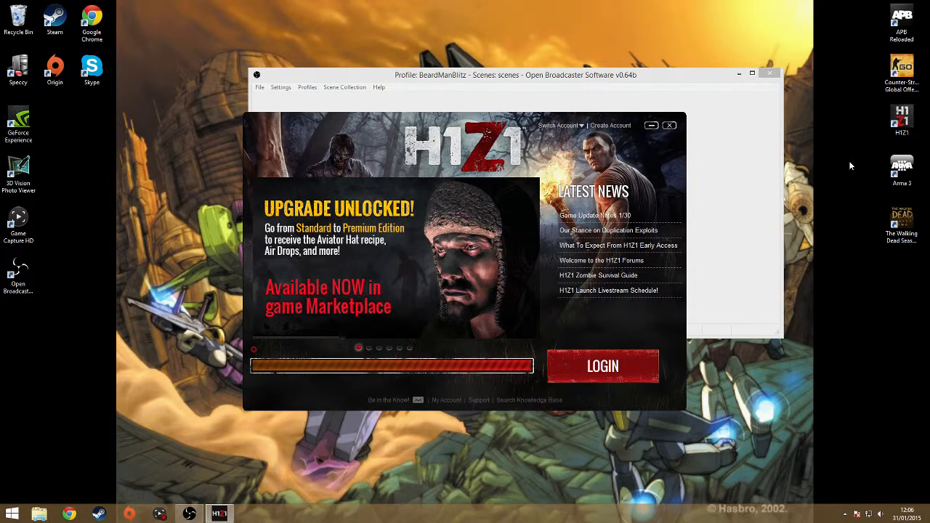
left_click(568, 370)
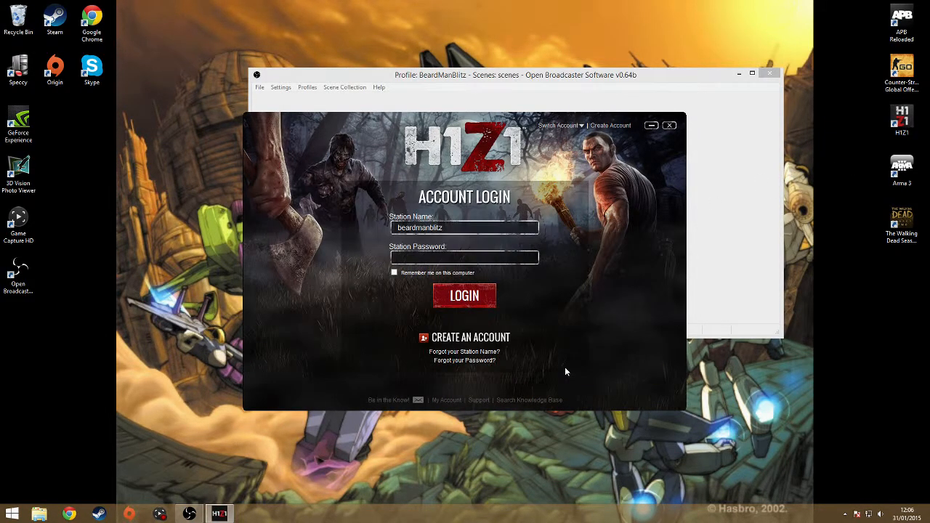
left_click(435, 260)
key("Return")
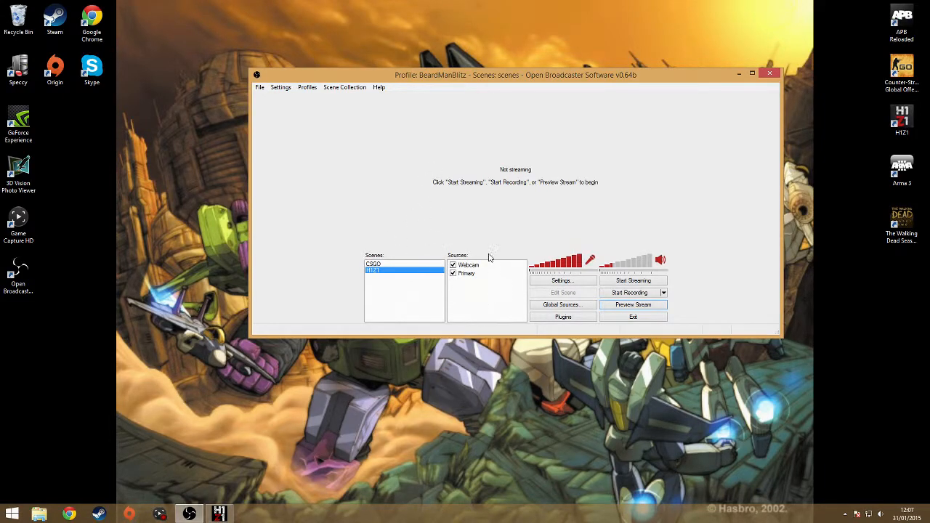
Add a Game Capture source named H1Z1 to the H1Z1 scene
right_click(487, 286)
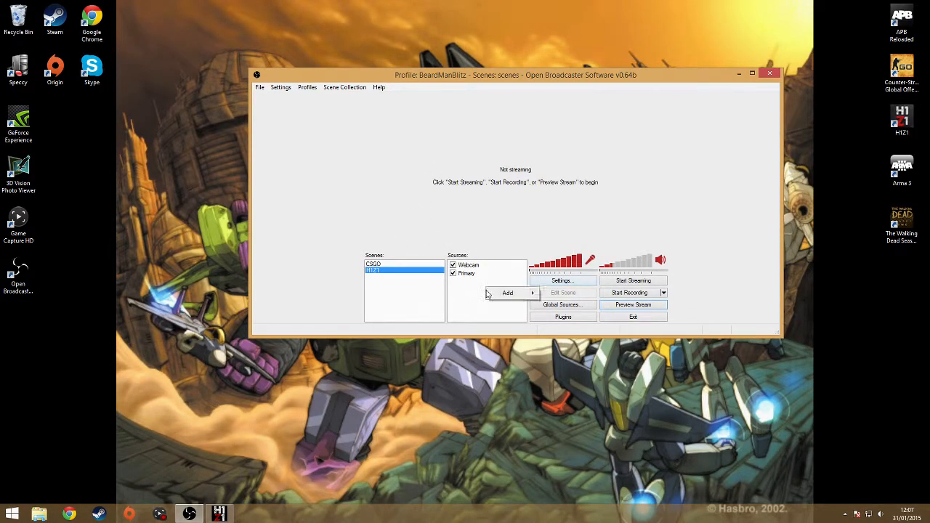
mouse_move(502, 296)
left_click(547, 357)
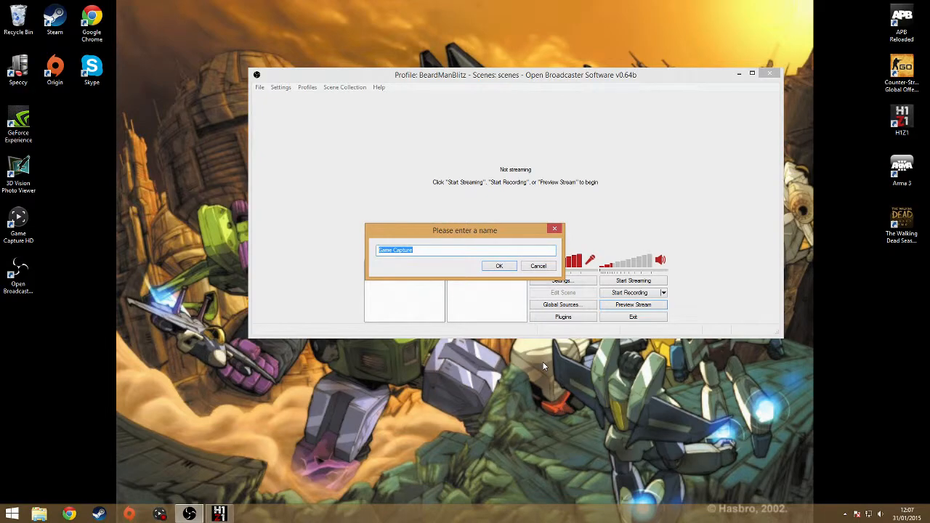
type("H1Z1")
left_click(499, 266)
Set the game capture's application to "[H1Z1]: H1Z1 v0.35.4.35511 **RELEASE**" and accept the source
left_click(419, 129)
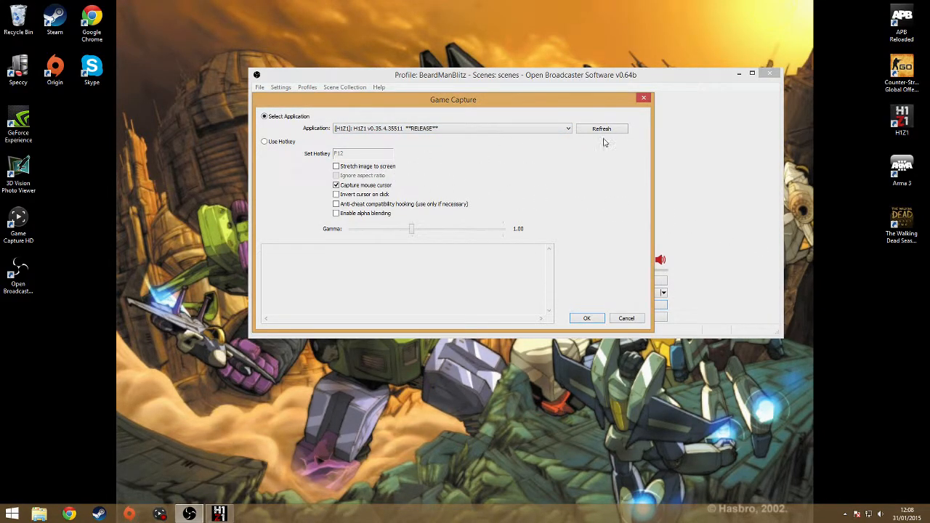
left_click(569, 128)
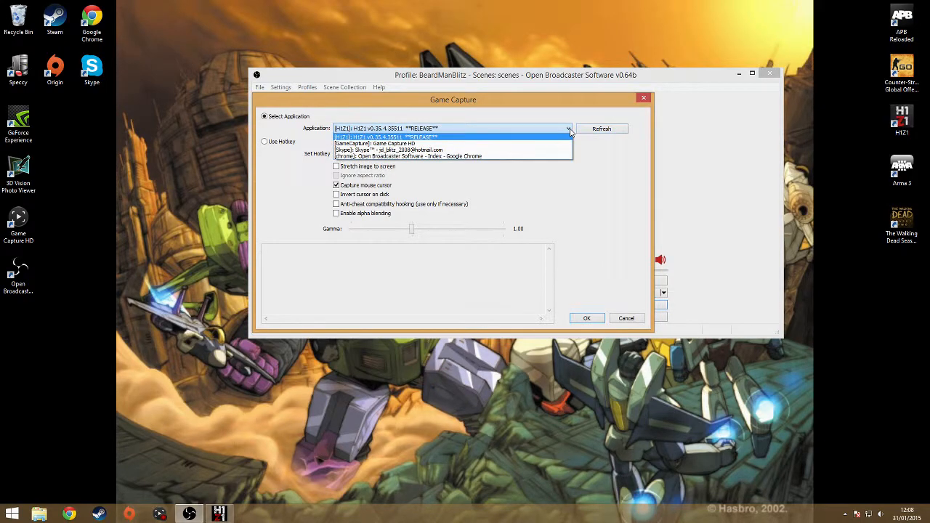
left_click(476, 137)
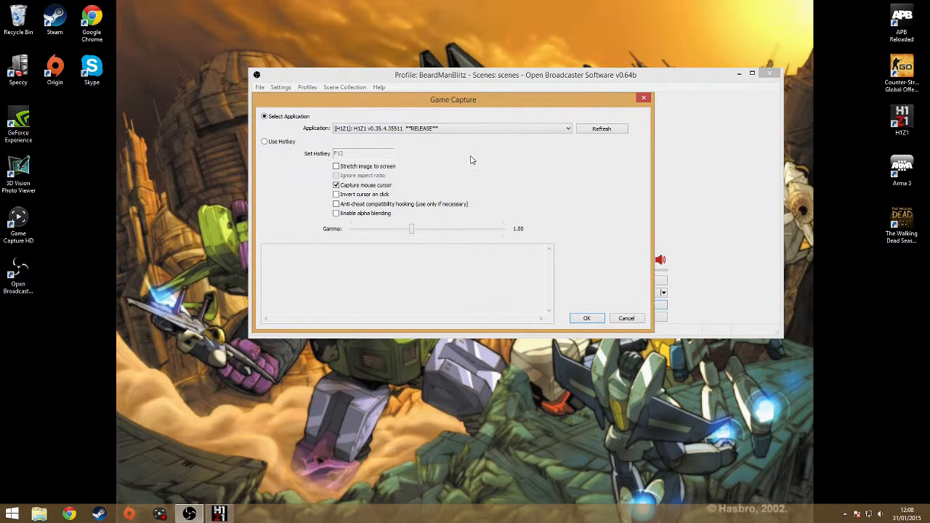
left_click(592, 324)
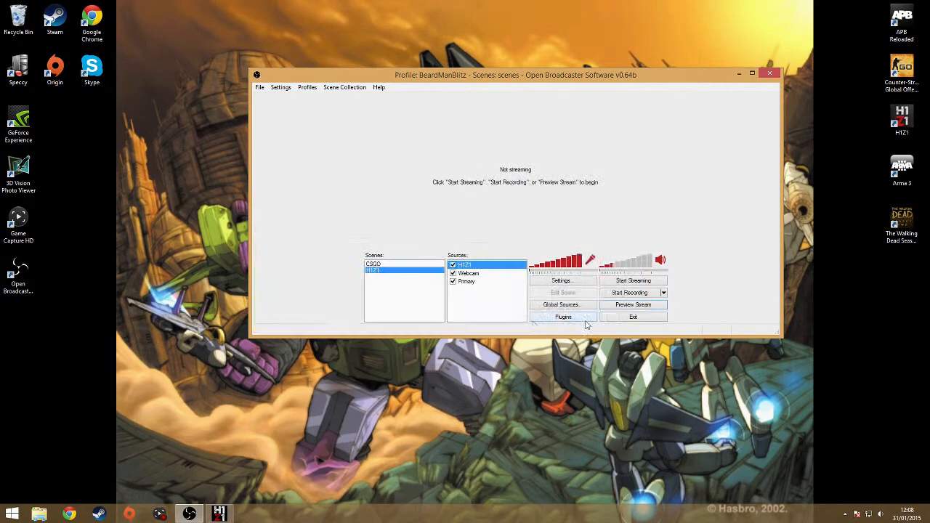
Move the H1Z1 game capture source below the Webcam source in the scene
right_click(472, 270)
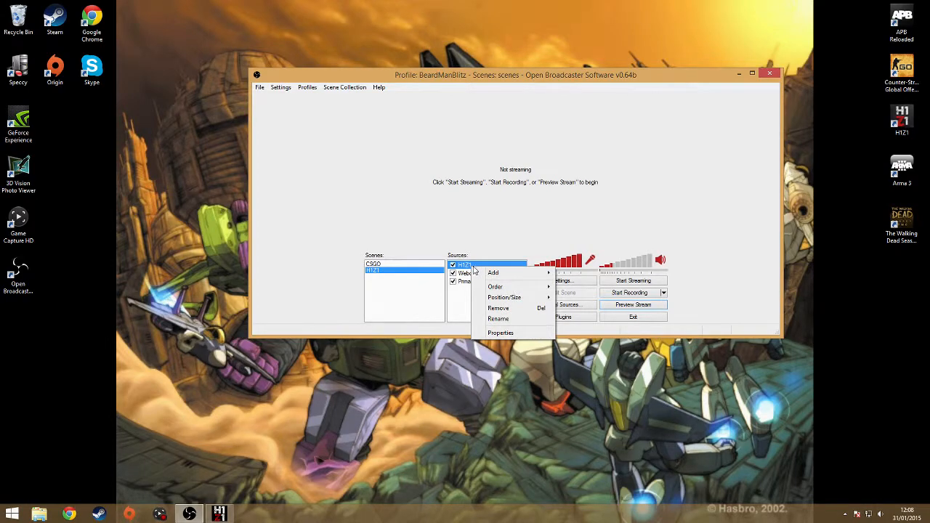
mouse_move(483, 289)
left_click(584, 298)
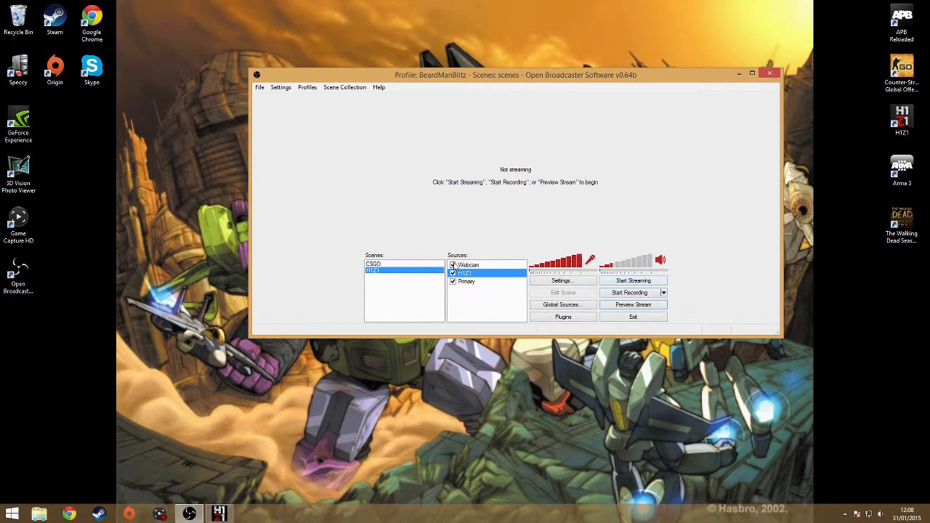
Review the CSGO scene's sources, including Monitor Capture, and return to the H1Z1 scene
left_click(402, 266)
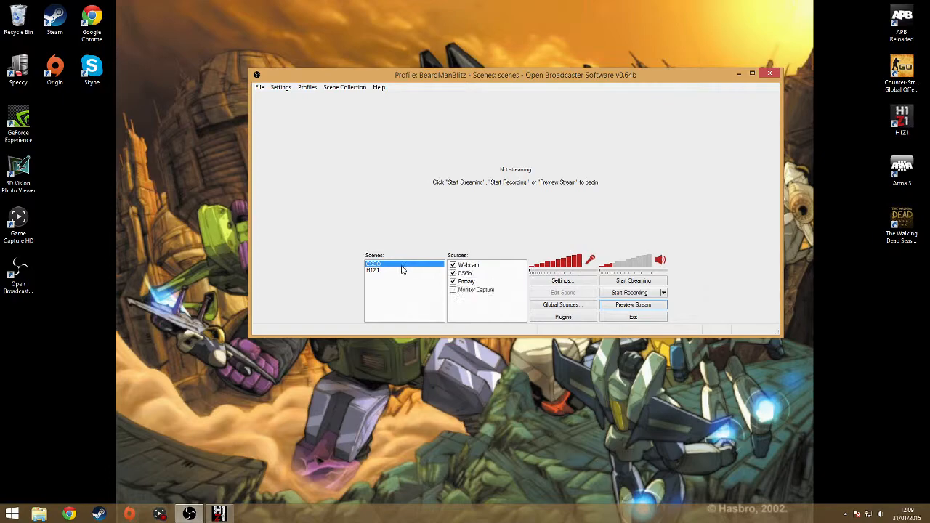
right_click(485, 292)
left_click(512, 335)
left_click(473, 289)
left_click(402, 270)
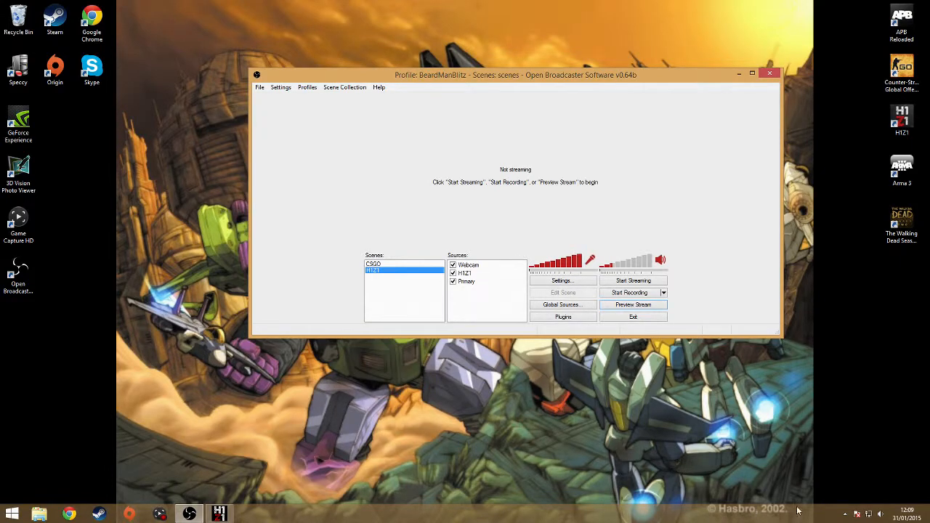
Open NVIDIA Control Panel, review the program-specific 3D settings for Open Broadcaster Software, and close it
left_click(846, 514)
right_click(842, 455)
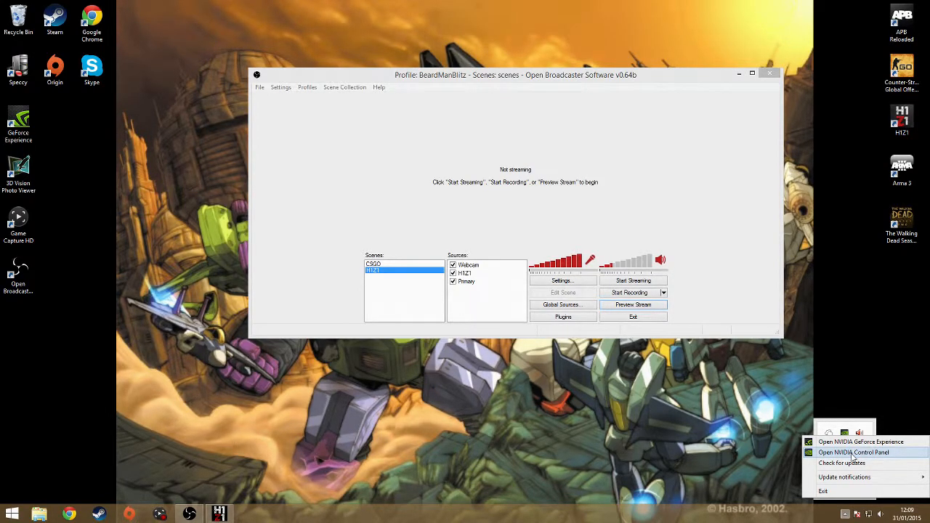
left_click(852, 453)
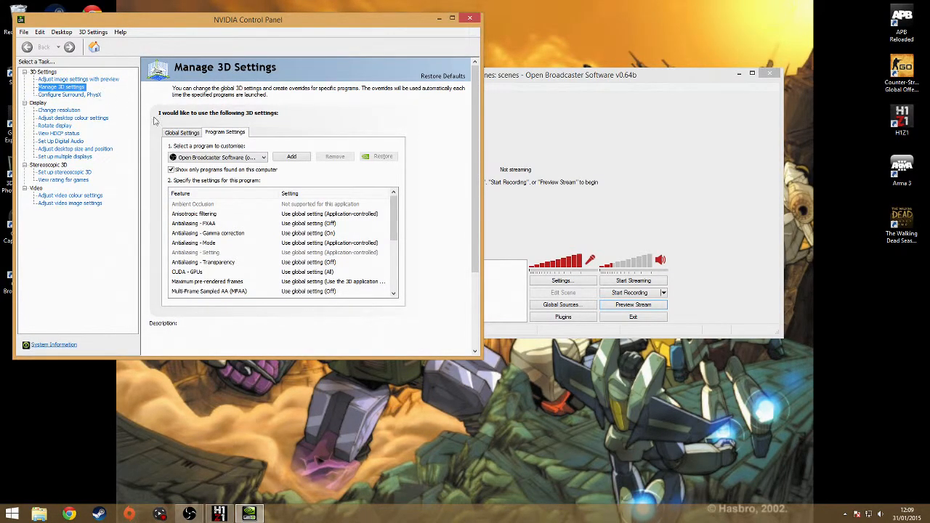
left_click(229, 159)
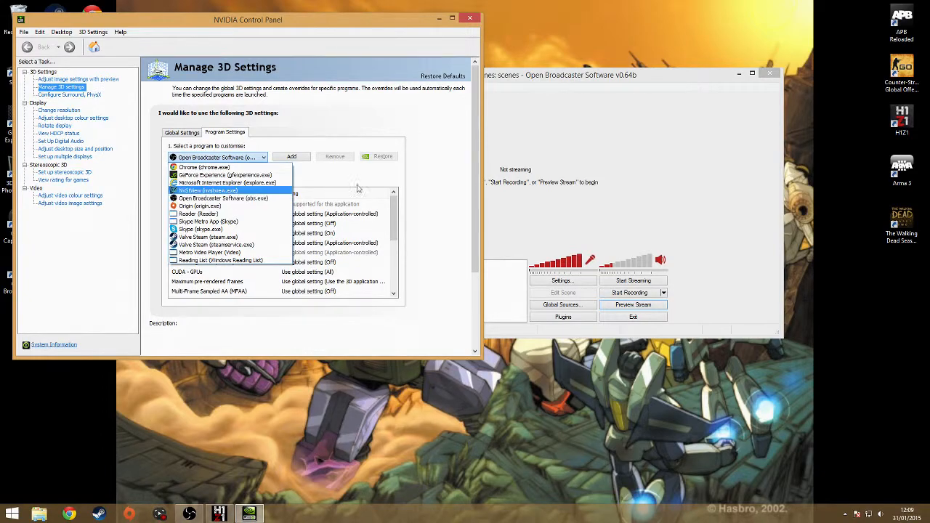
left_click(434, 182)
mouse_move(393, 220)
left_mouse_down()
mouse_move(394, 285)
mouse_move(396, 202)
left_mouse_up()
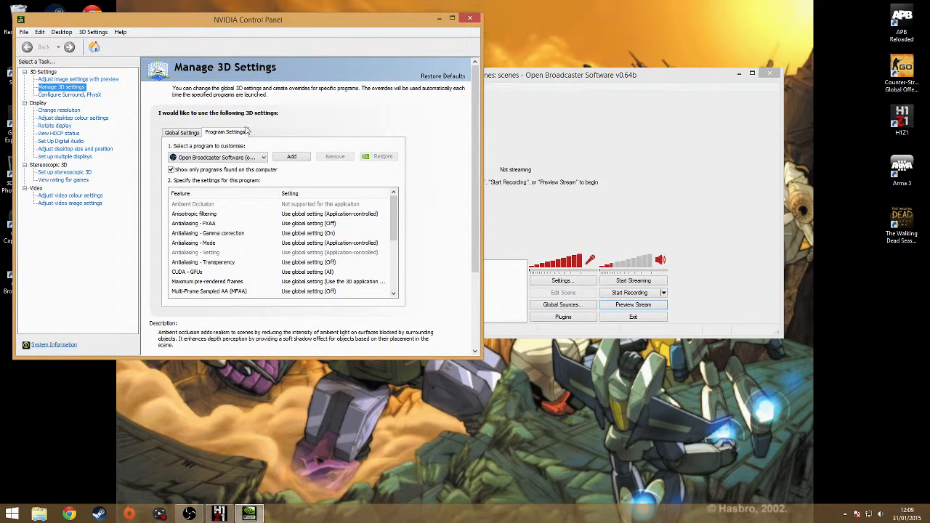
left_click(469, 19)
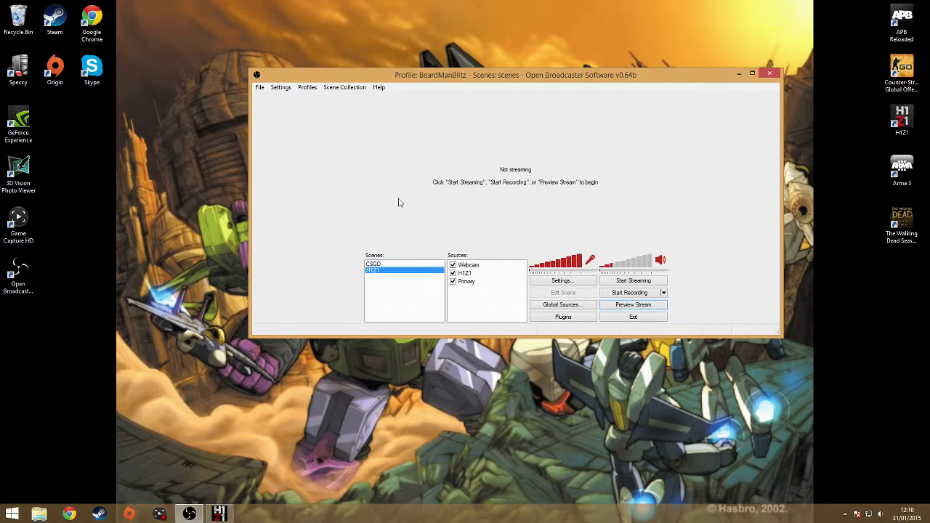
Open the Open Broadcaster Software settings and review the General and Encoding options, including the max bitrate
left_click(260, 88)
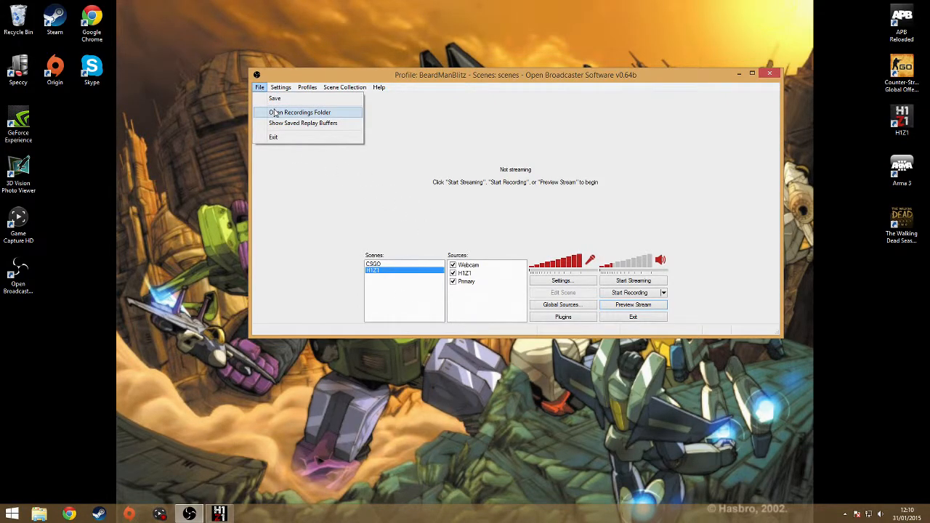
left_click(291, 99)
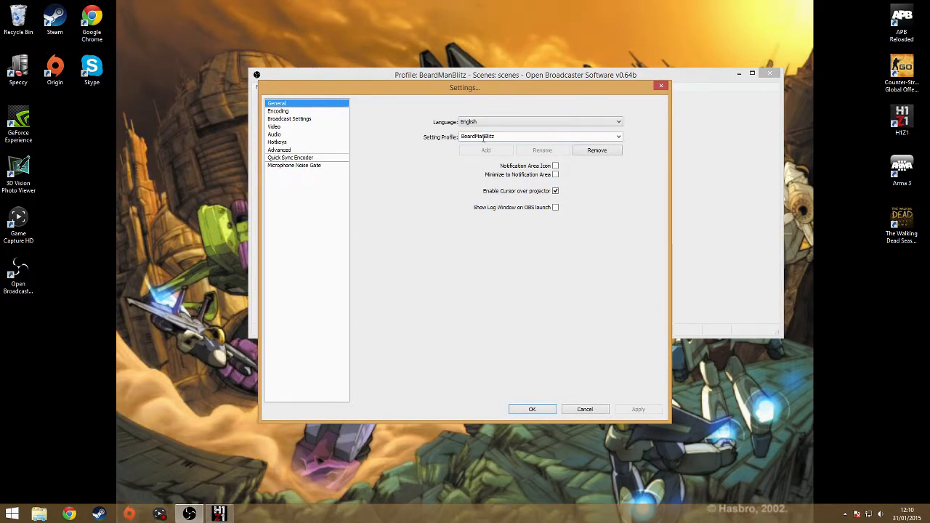
left_click(281, 111)
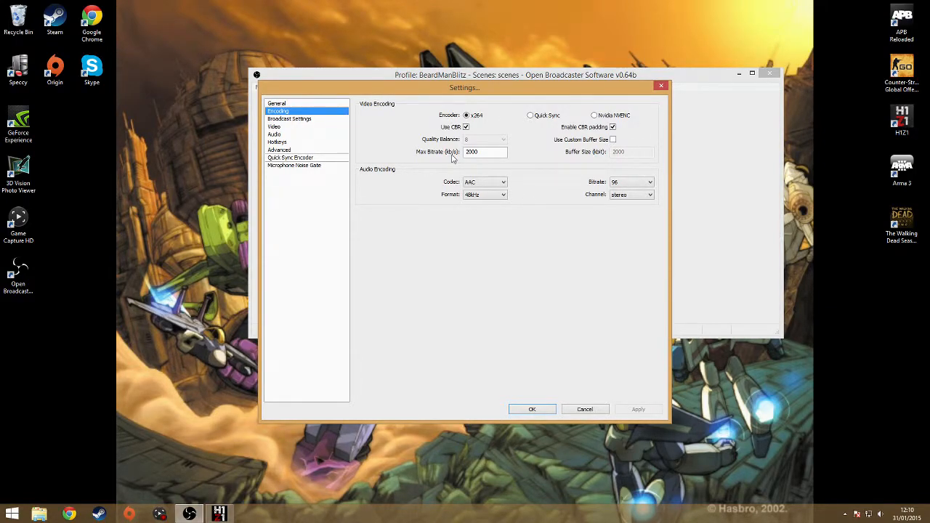
mouse_move(477, 170)
In the broadcast settings, keep the mode on Live Stream and choose Twitch as the streaming service
left_click(314, 119)
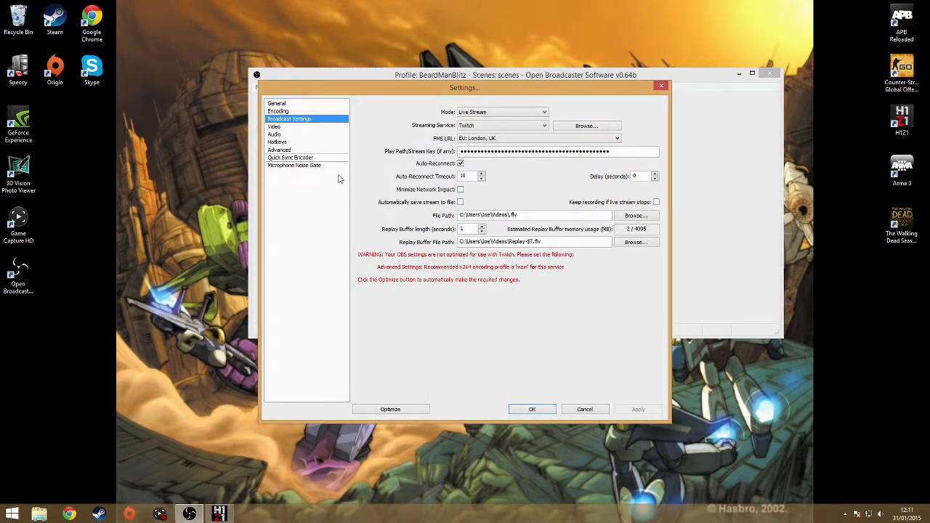
left_click(471, 113)
left_click(471, 118)
left_click(467, 128)
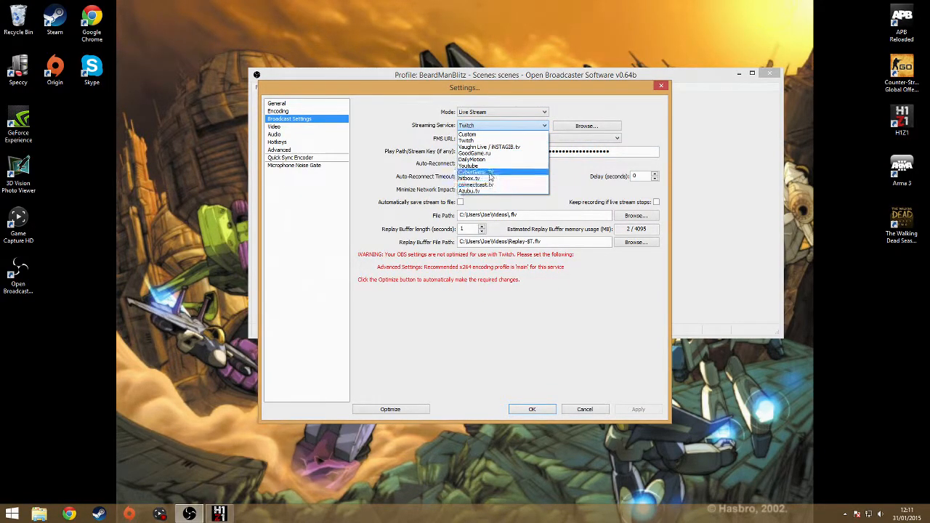
left_click(460, 140)
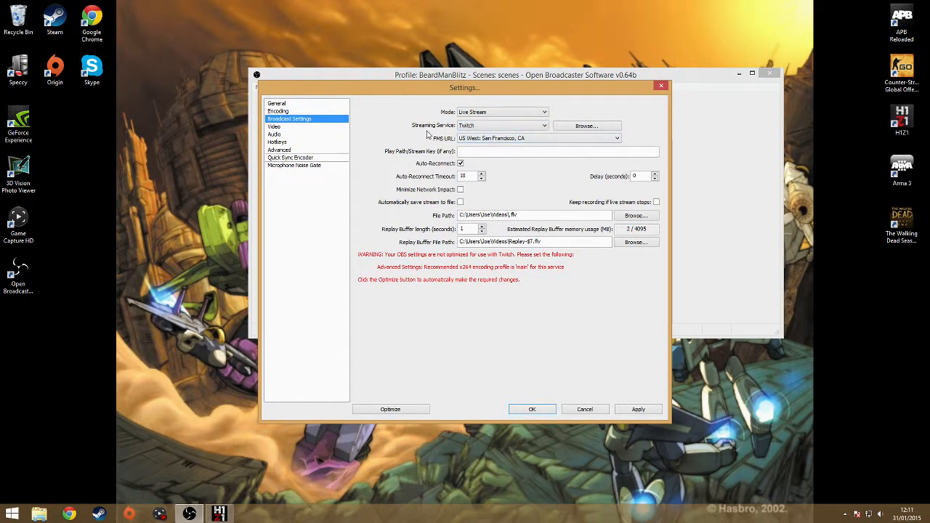
Set the streaming server (FMS URL) to EU: London, UK
left_click(472, 138)
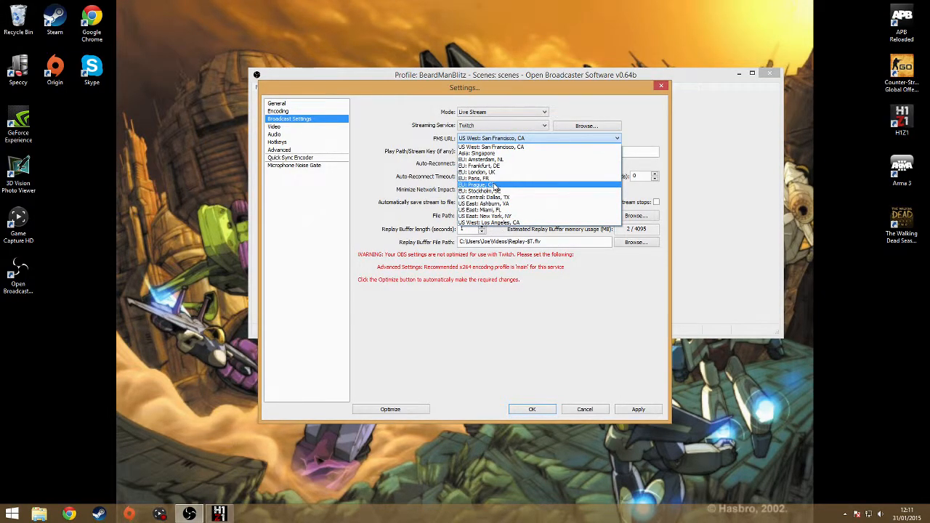
left_click(496, 175)
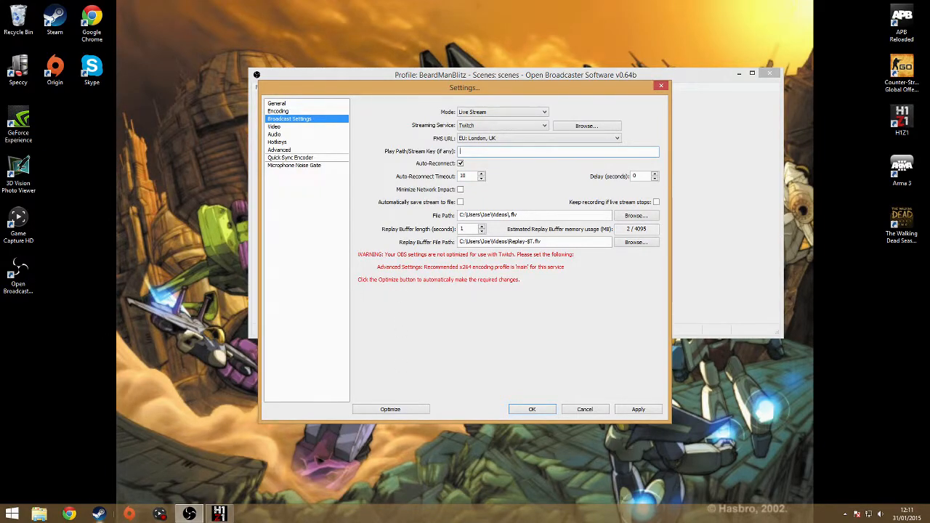
Switch to Chrome, maximize its window, search Google for twitch and open the Twitch website
left_click(70, 514)
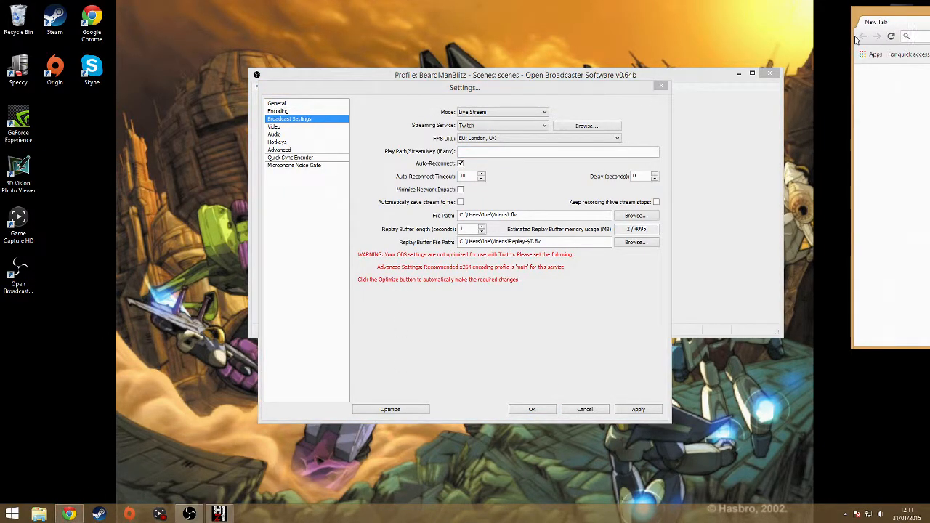
left_click_drag(883, 18, 255, 17)
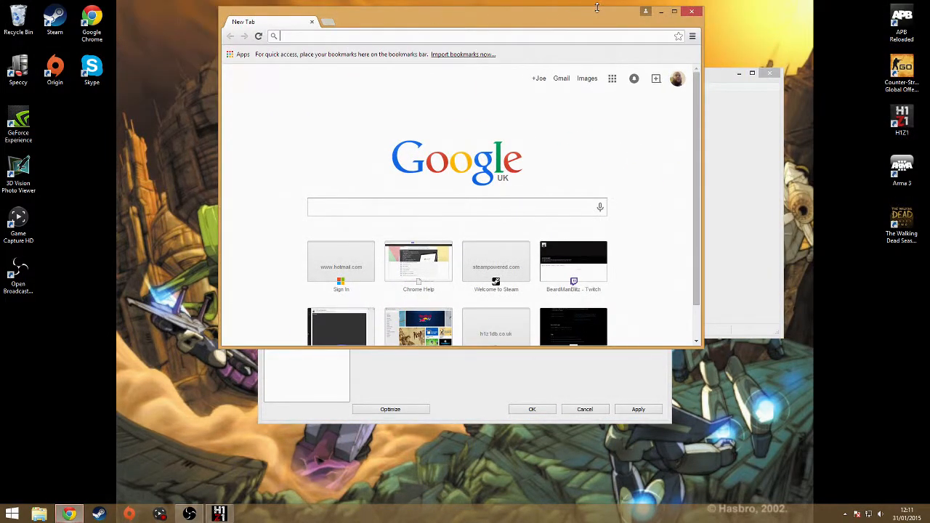
left_click(679, 13)
type("t")
key("Return")
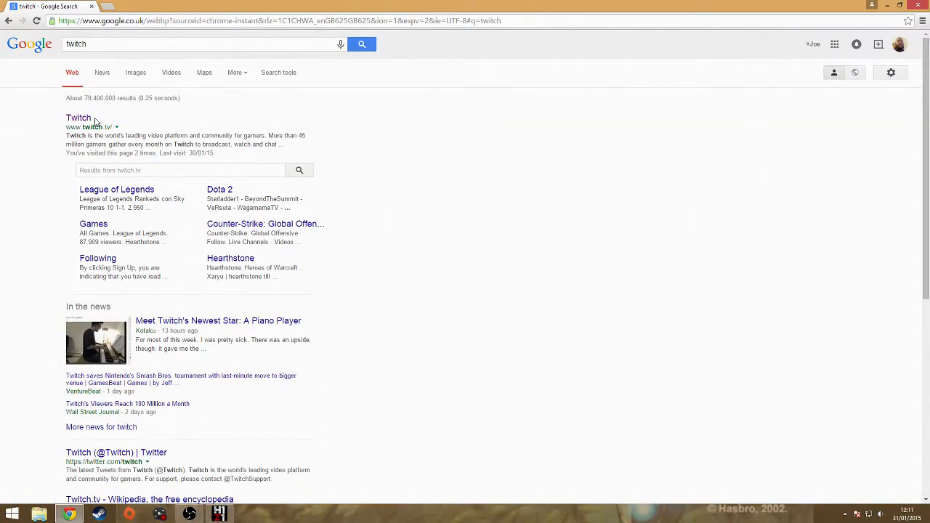
left_click(78, 118)
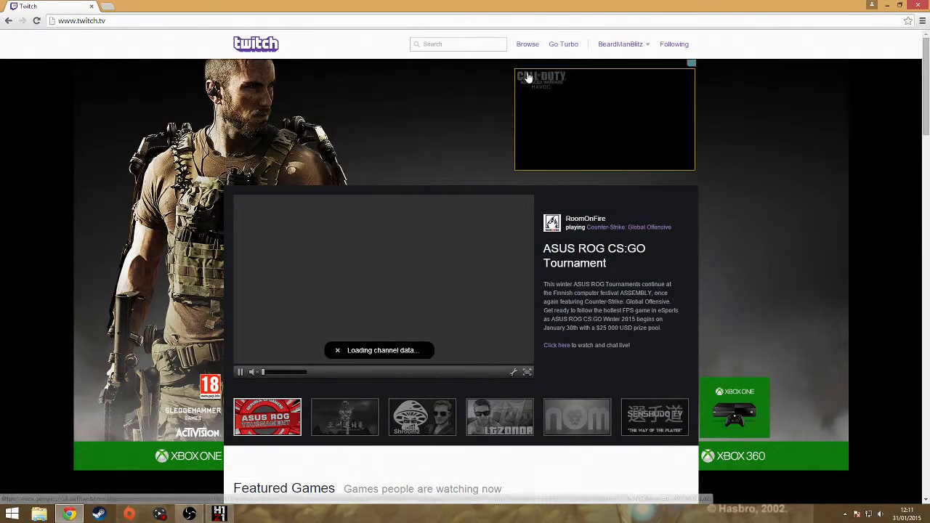
Open the Stream Key page of the Twitch channel's dashboard, reveal the stream key and copy it
left_click(634, 43)
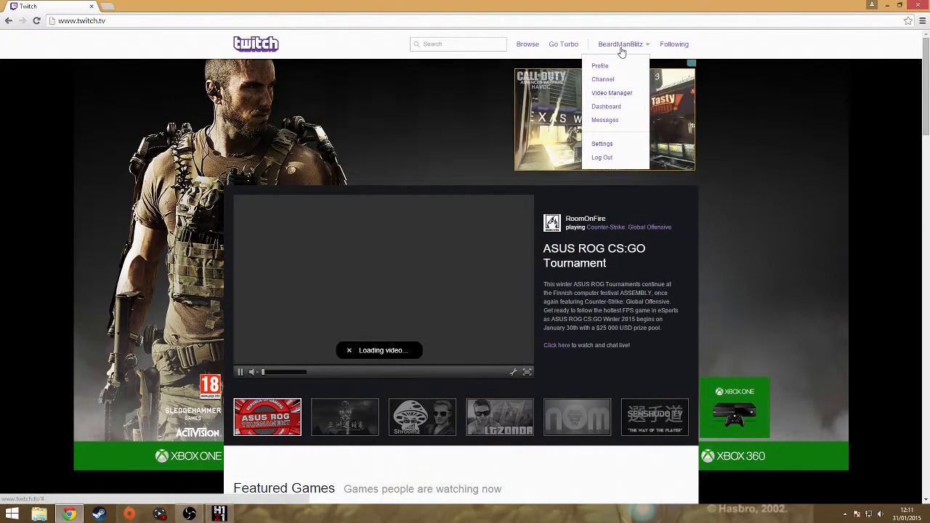
left_click(608, 107)
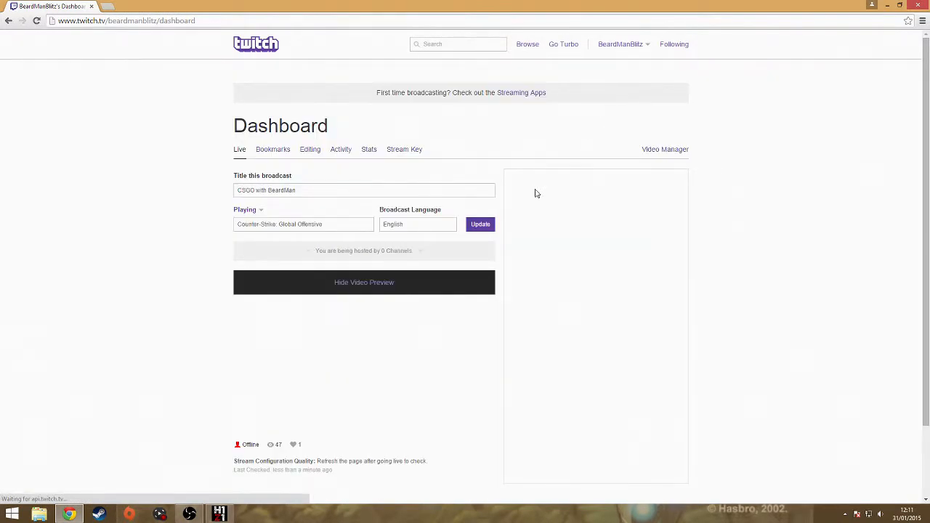
left_click(405, 150)
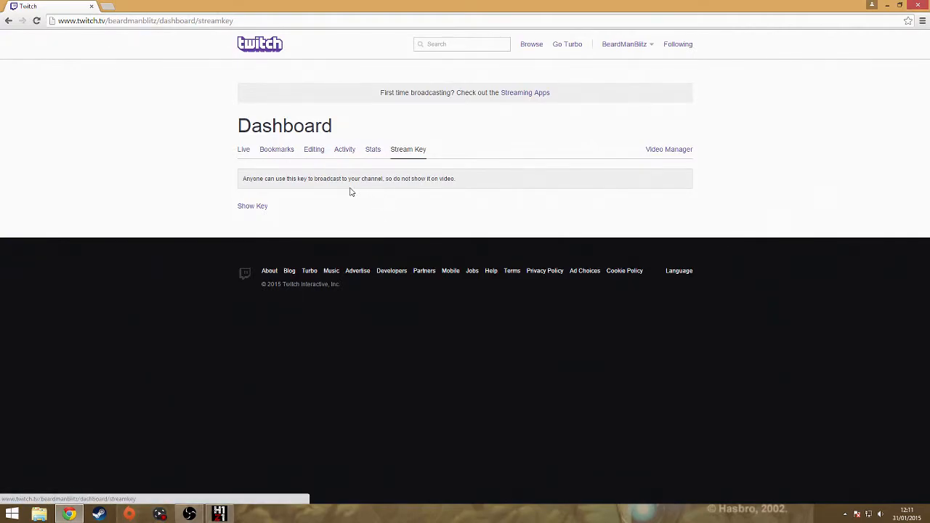
left_click(244, 210)
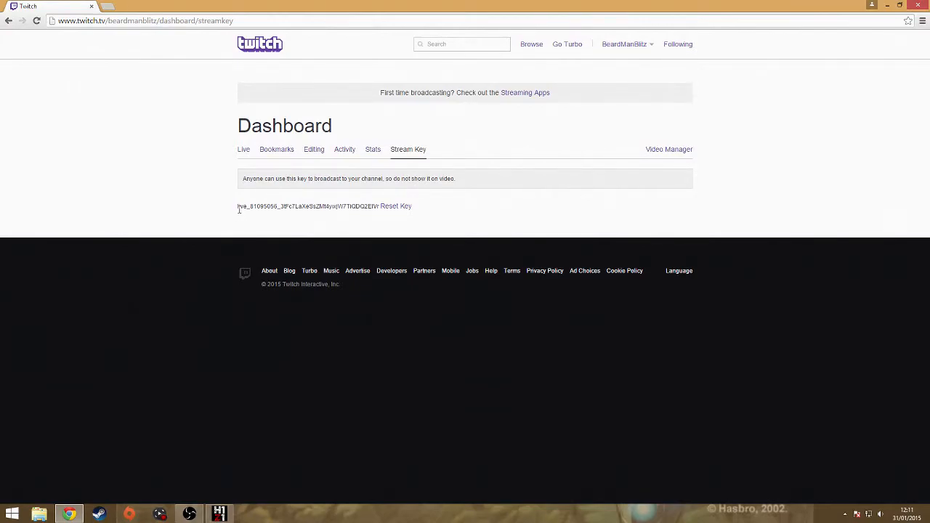
left_click_drag(241, 211, 378, 207)
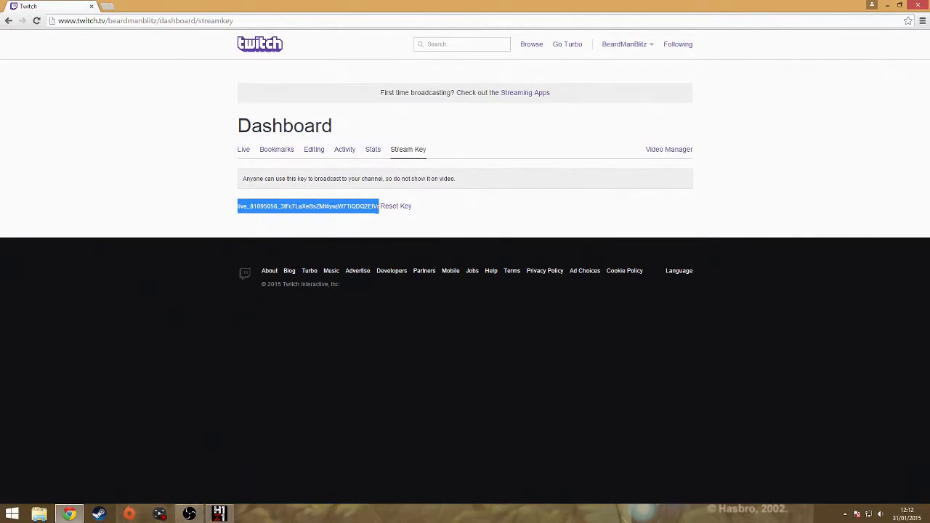
right_click(370, 210)
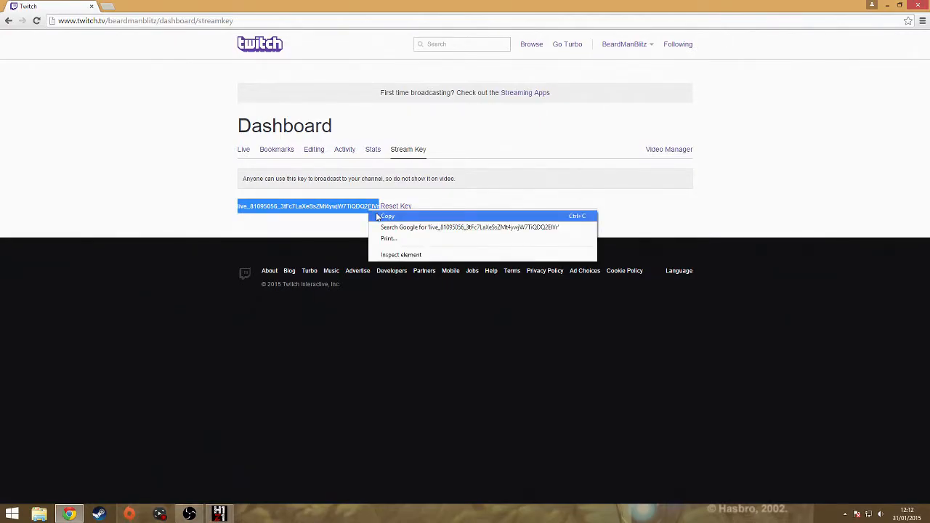
left_click(377, 217)
Reset the channel's stream key on the Twitch dashboard
left_click(392, 206)
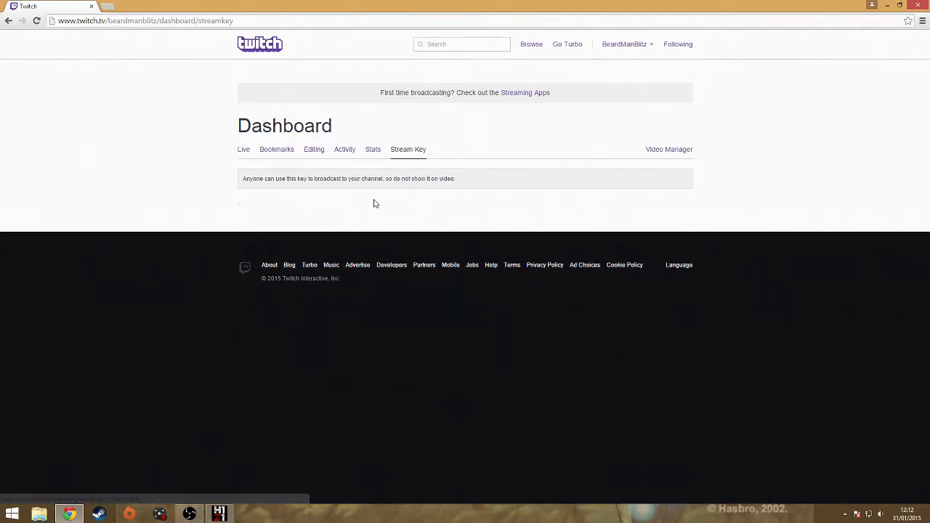
left_click(385, 205)
left_click(220, 514)
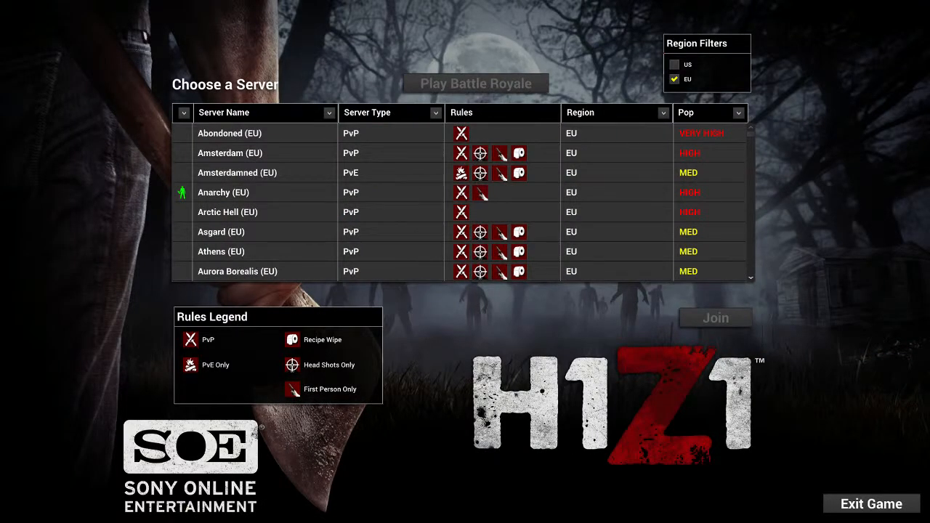
left_click(220, 514)
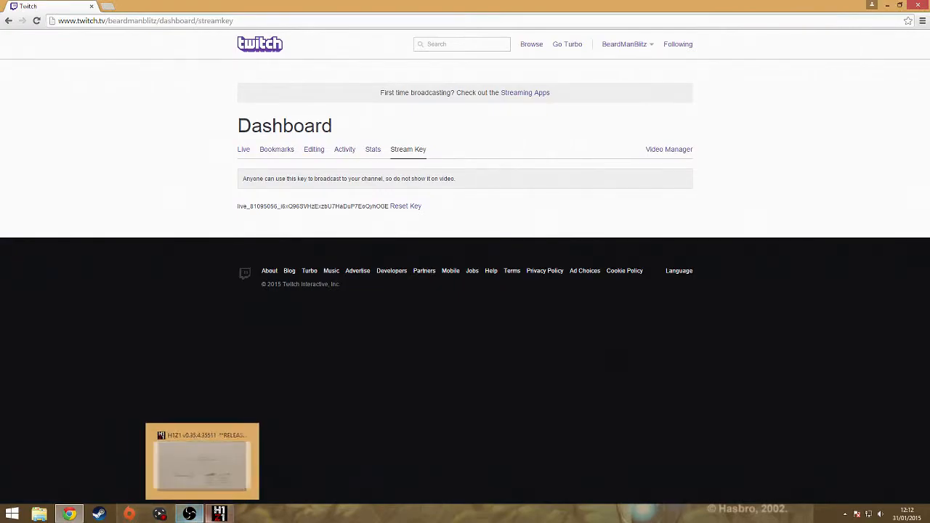
Switch to Open Broadcaster Software, paste the stream key into the Play Path/Stream Key field and apply the broadcast settings
left_click(189, 514)
right_click(495, 154)
left_click(518, 196)
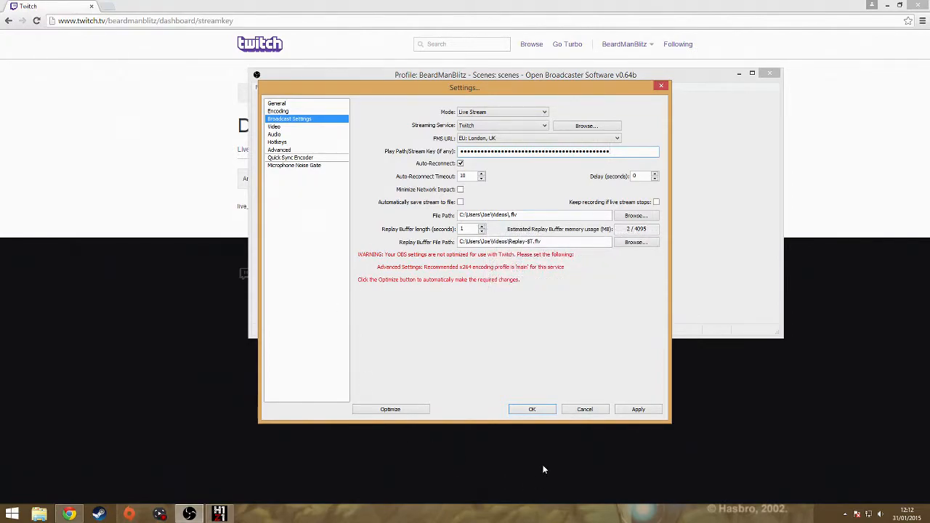
left_click(639, 410)
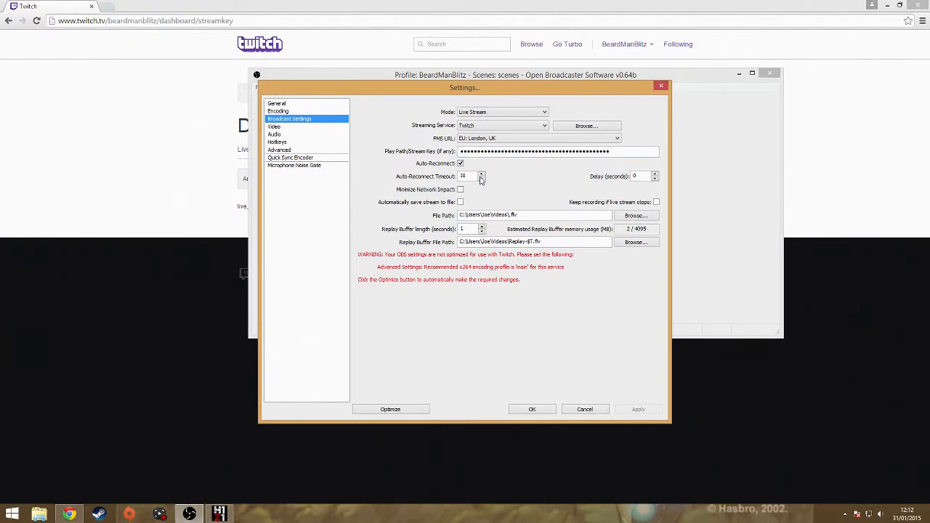
In the video settings, choose NVIDIA GeForce GTX 970 as the video adapter and save the changes
left_click(297, 128)
left_click(494, 113)
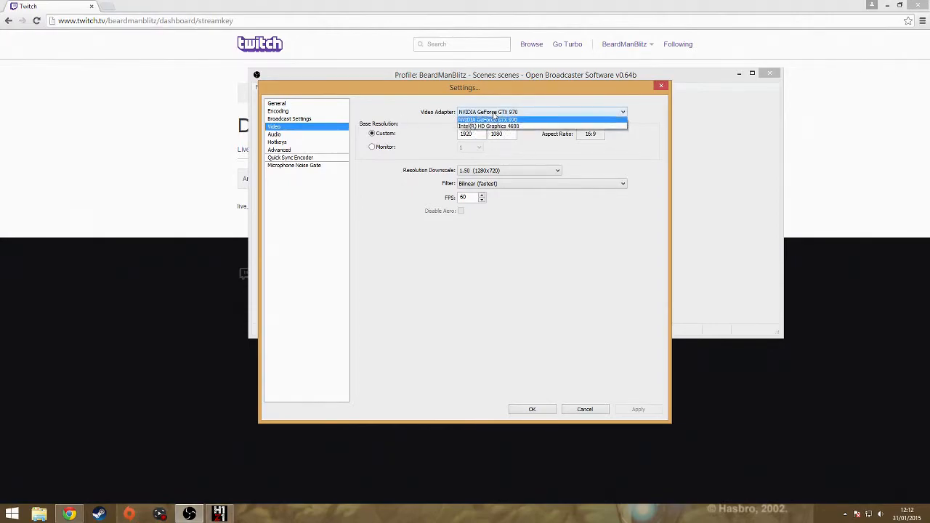
left_click(494, 119)
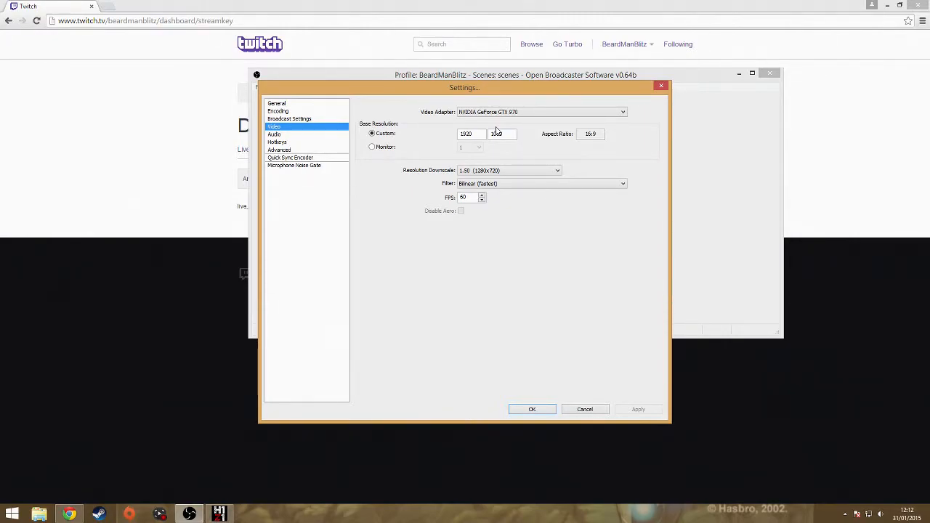
left_click(476, 115)
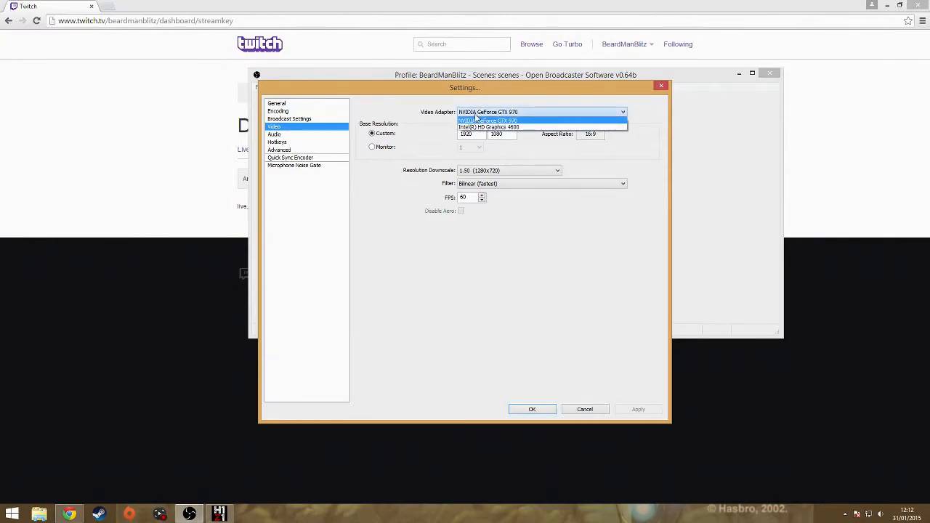
left_click(483, 121)
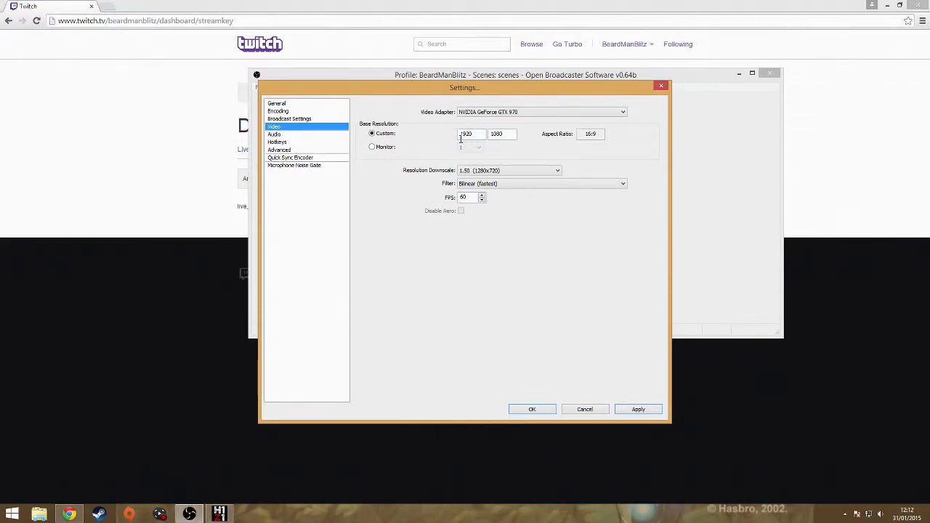
left_click(332, 136)
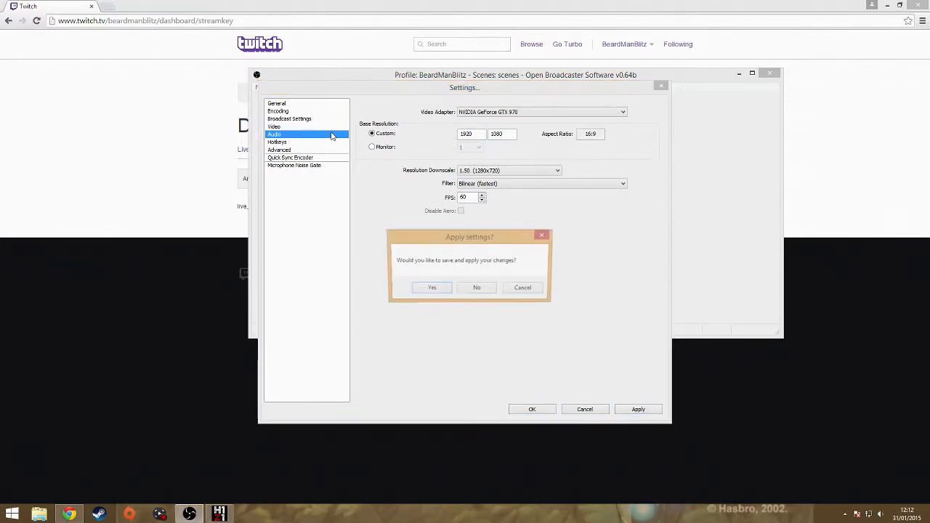
left_click(431, 289)
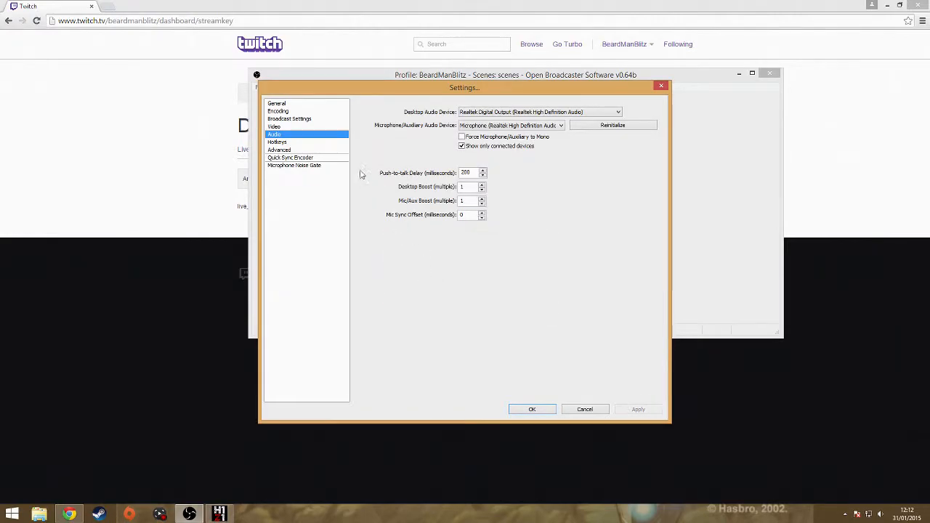
Choose Realtek Digital Output (Realtek High Definition Audio) as the desktop audio device and save the audio settings
left_click(507, 113)
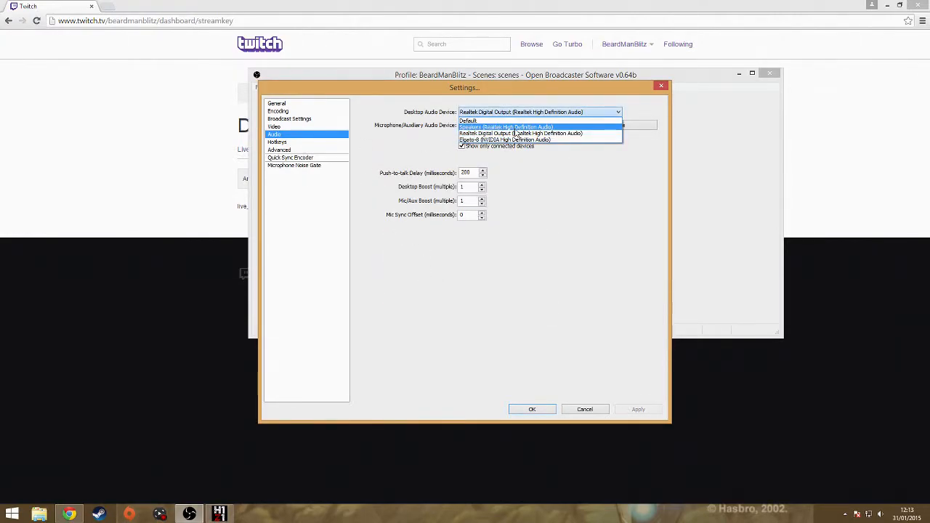
left_click(519, 133)
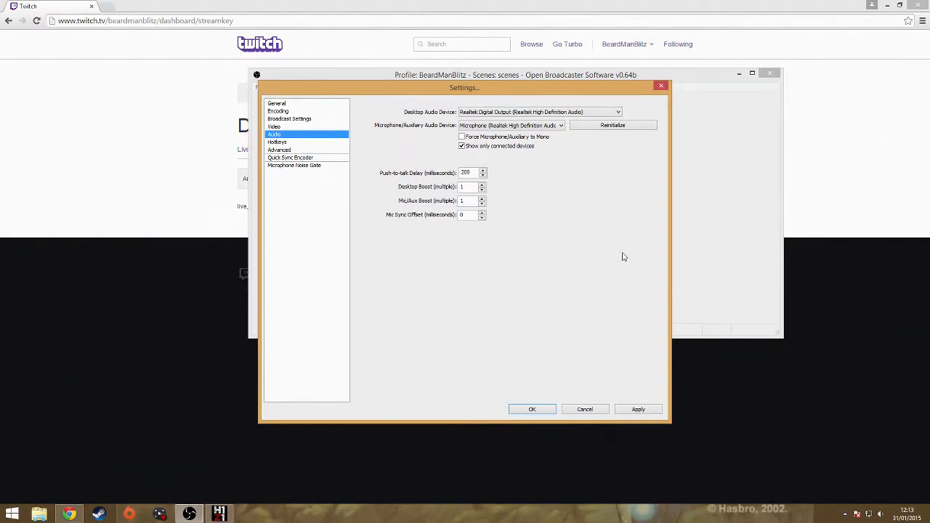
left_click(288, 142)
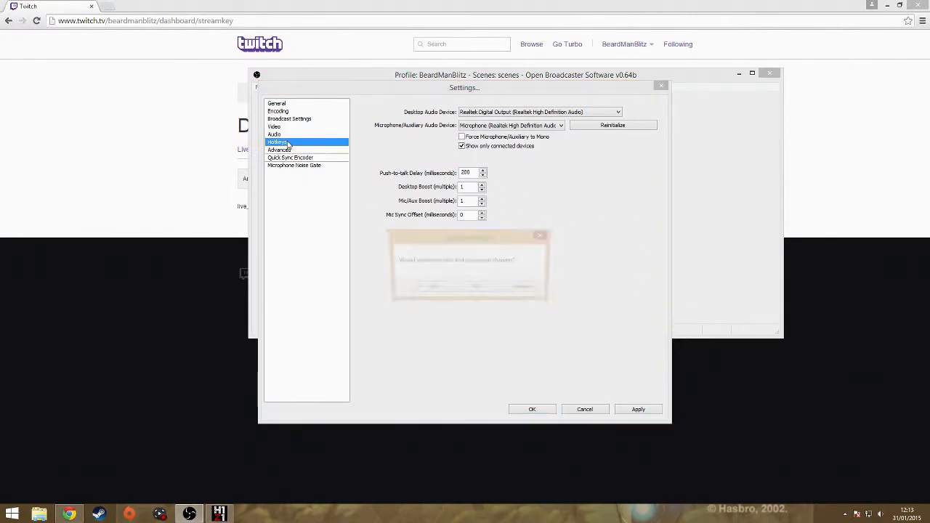
left_click(436, 289)
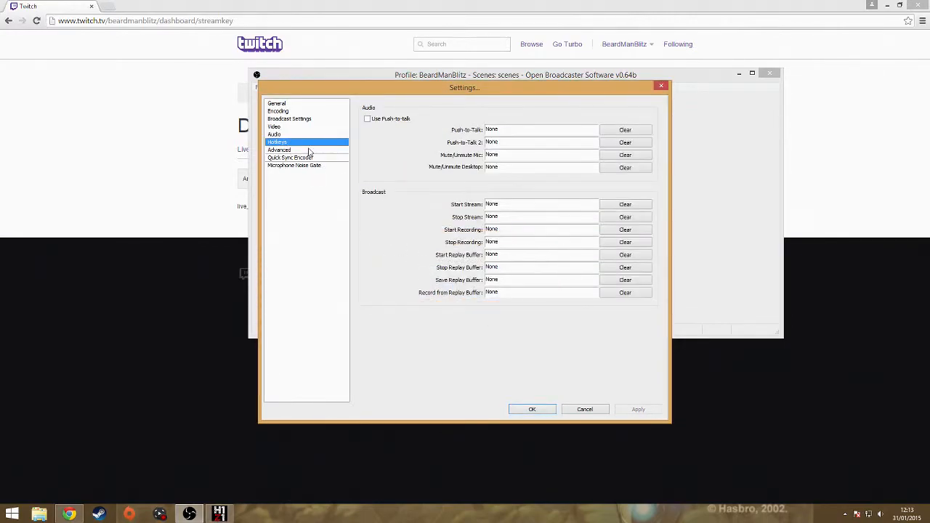
Review the advanced, encoding, video and broadcast settings, apply the advanced settings and close the settings window
left_click(279, 150)
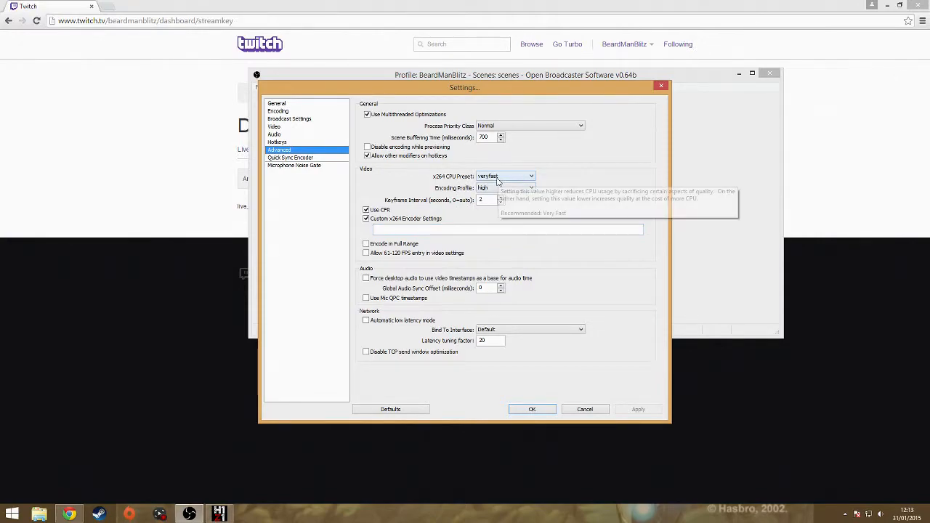
left_click(311, 111)
left_click(306, 128)
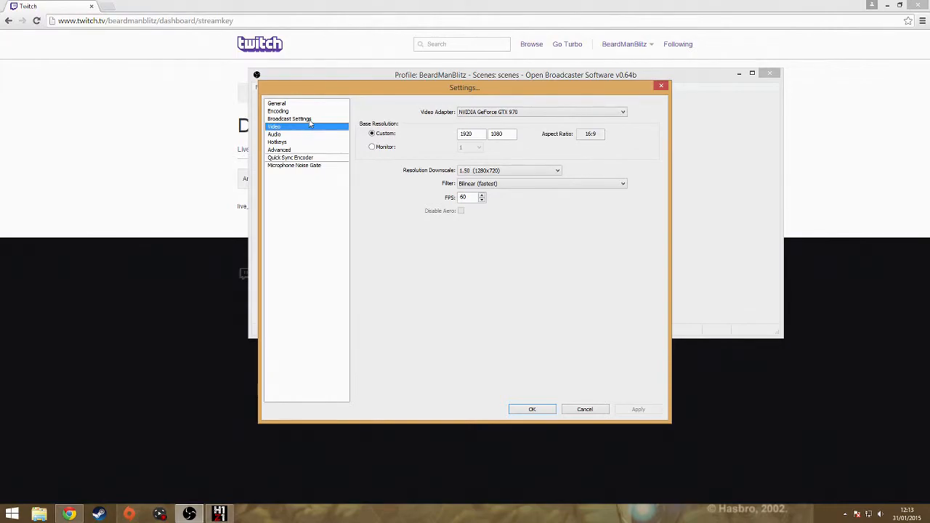
left_click(311, 119)
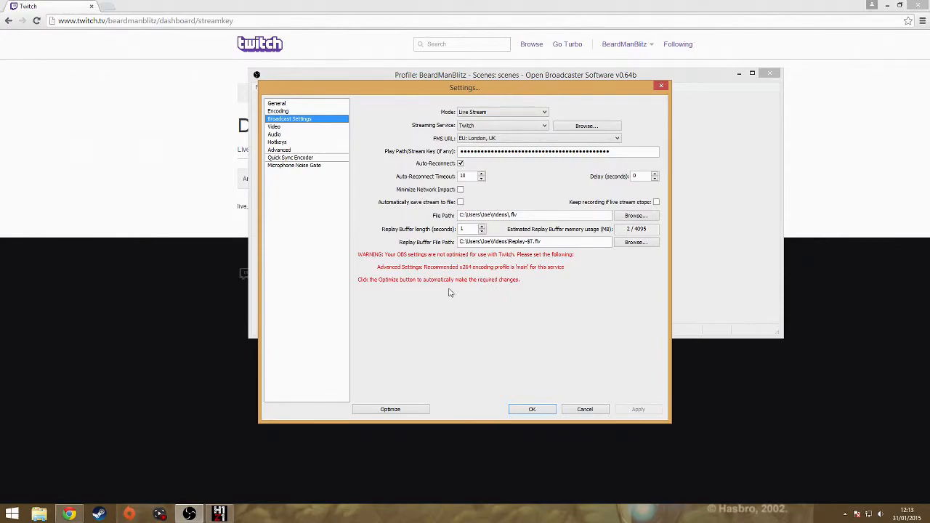
left_click(280, 150)
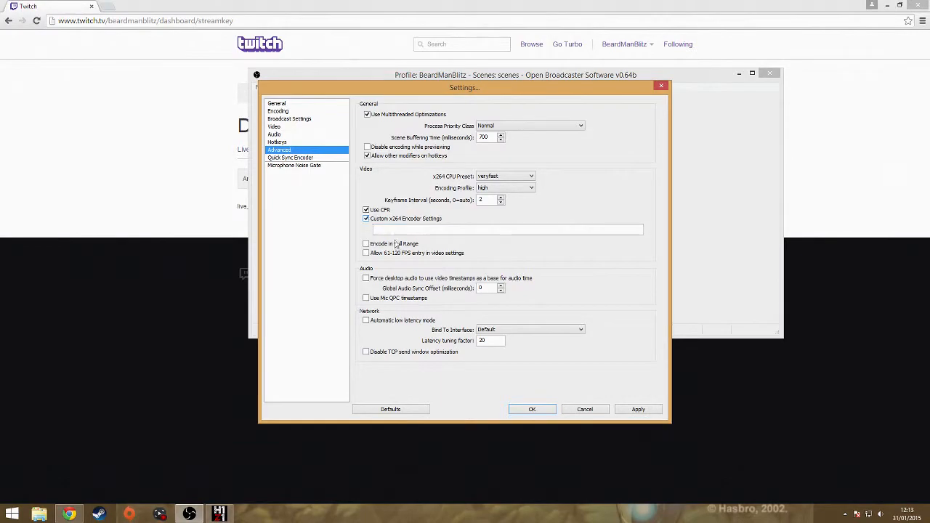
left_click(631, 409)
left_click(540, 410)
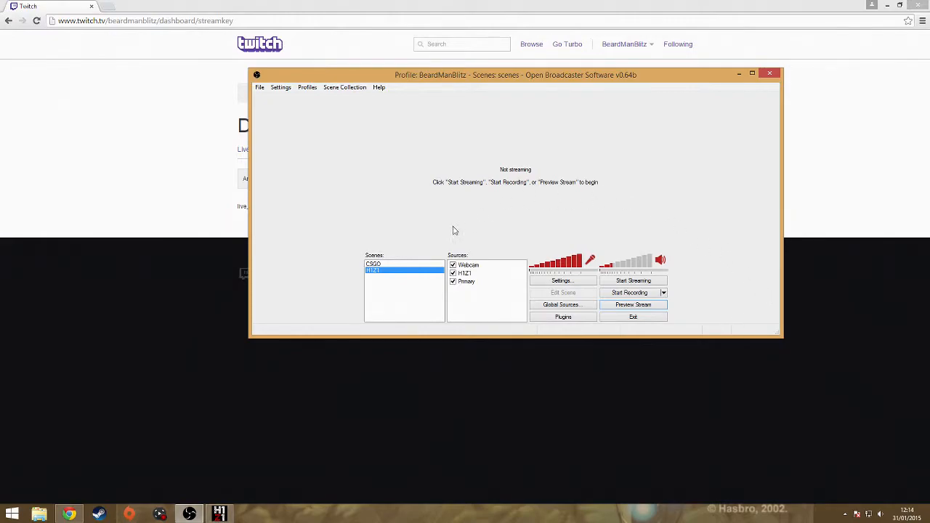
Check the CSGO scene, return to H1Z1 and preview its stream, closing Chrome before stopping the preview
left_click(402, 264)
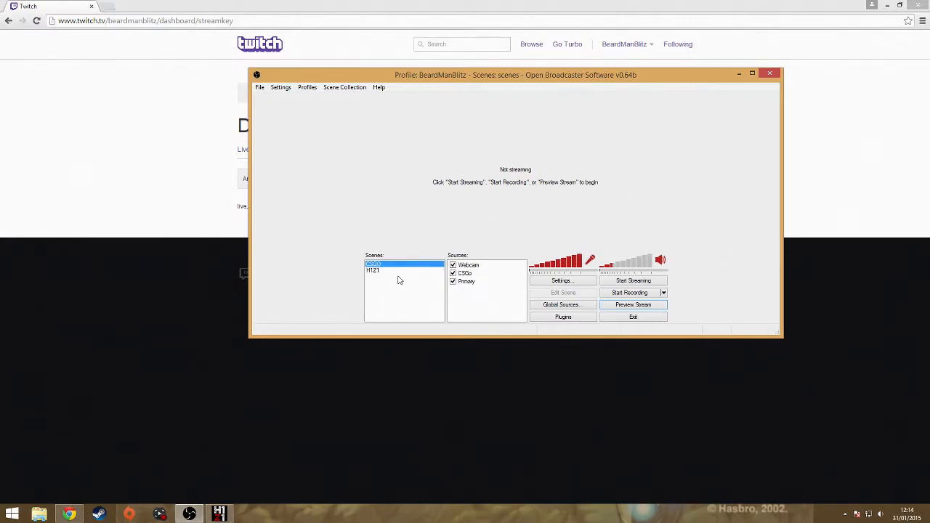
left_click(401, 270)
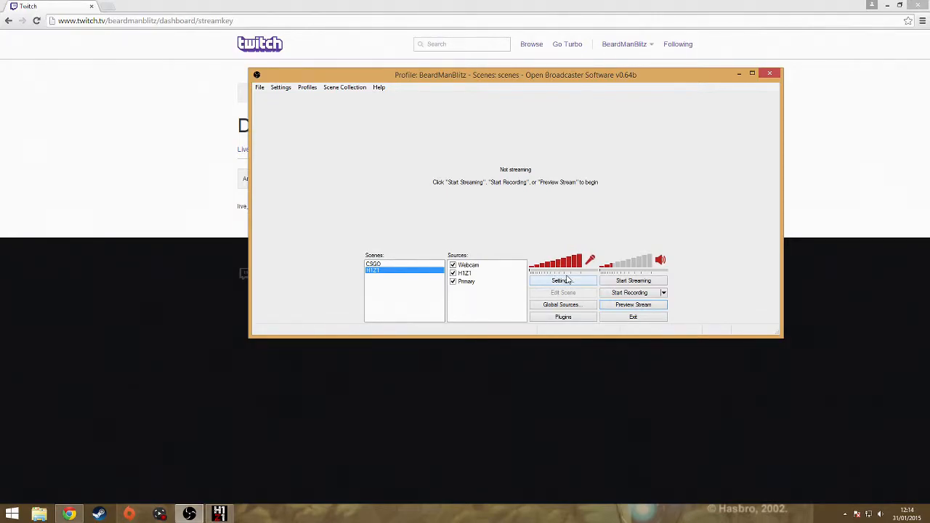
left_click(643, 307)
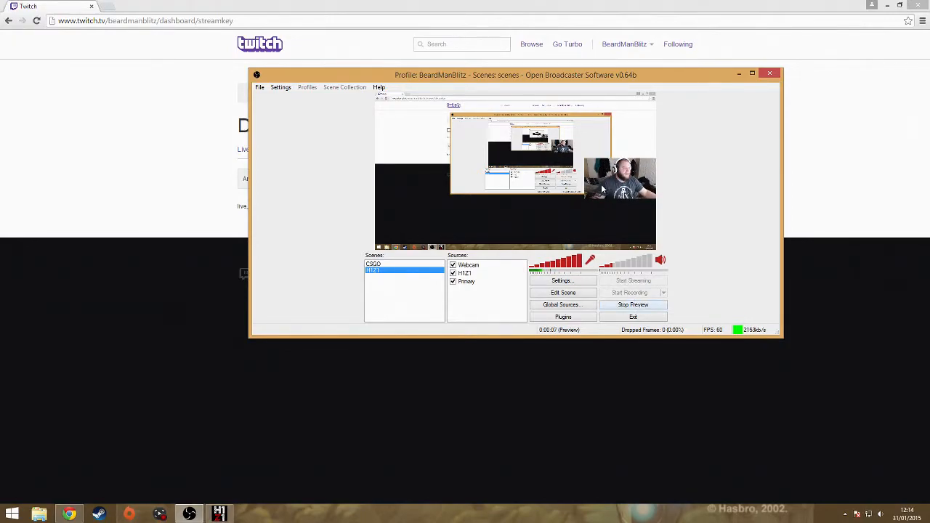
left_click(920, 8)
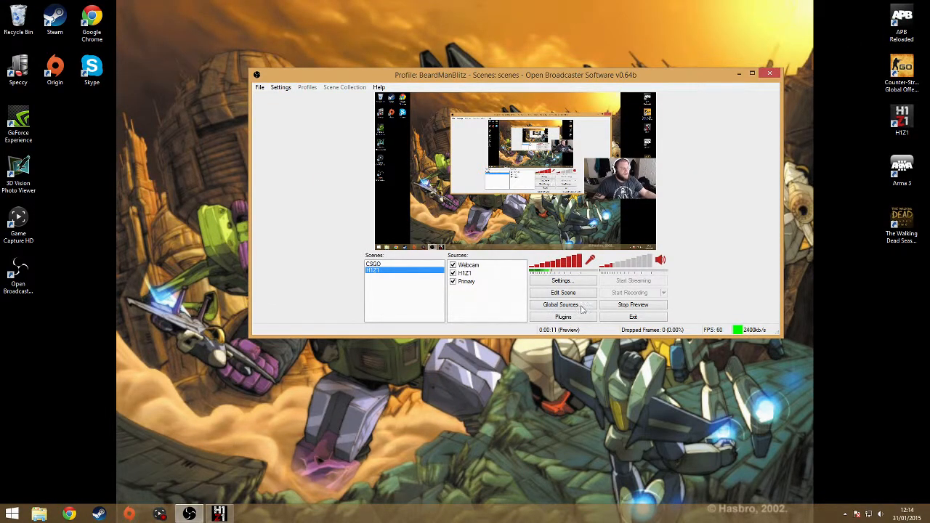
left_click(625, 305)
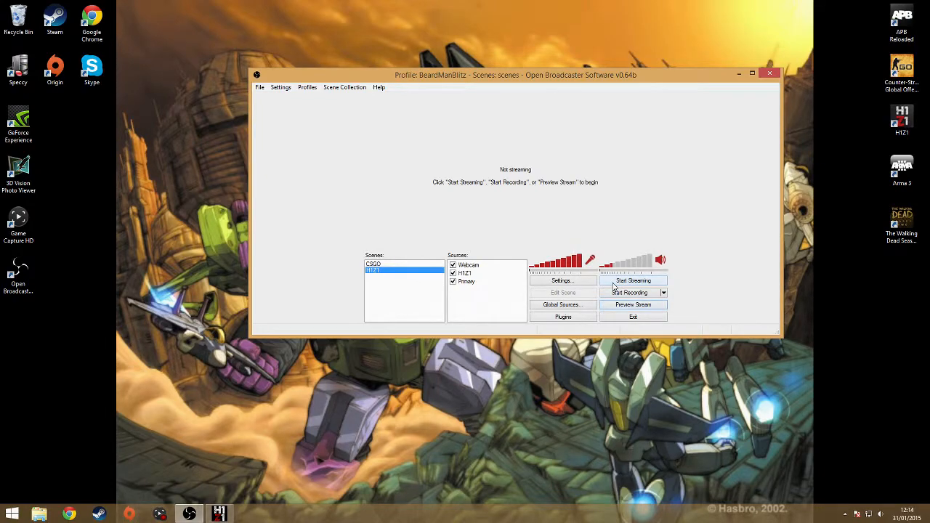